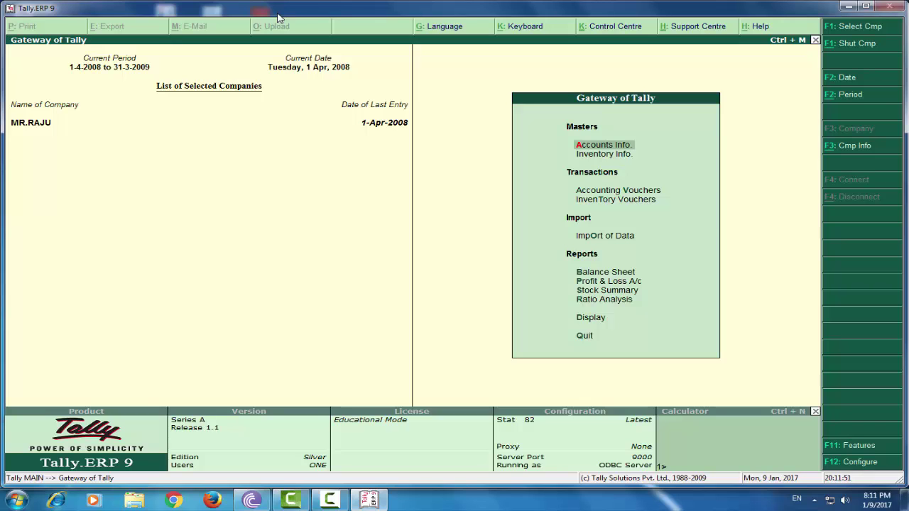
- Shut the loaded company and open the creation form for a new company
key("alt+F1")
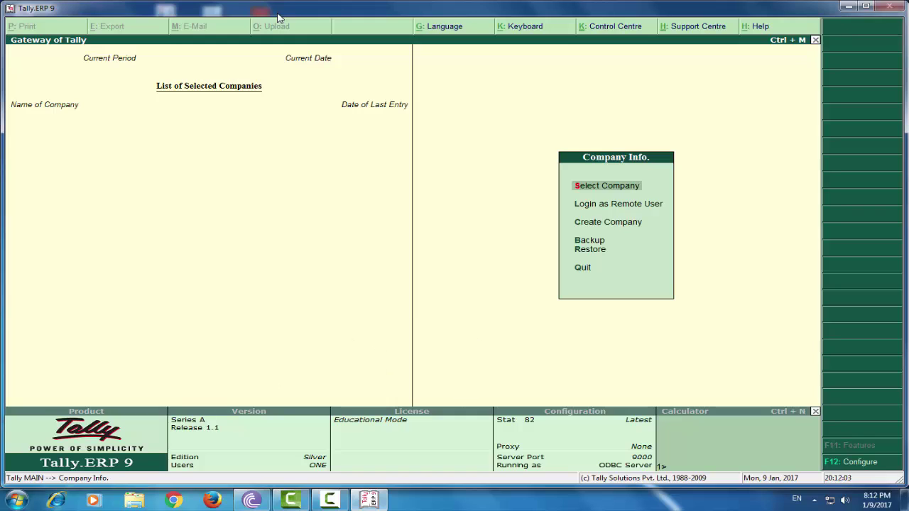
key("Down")
key("Down")
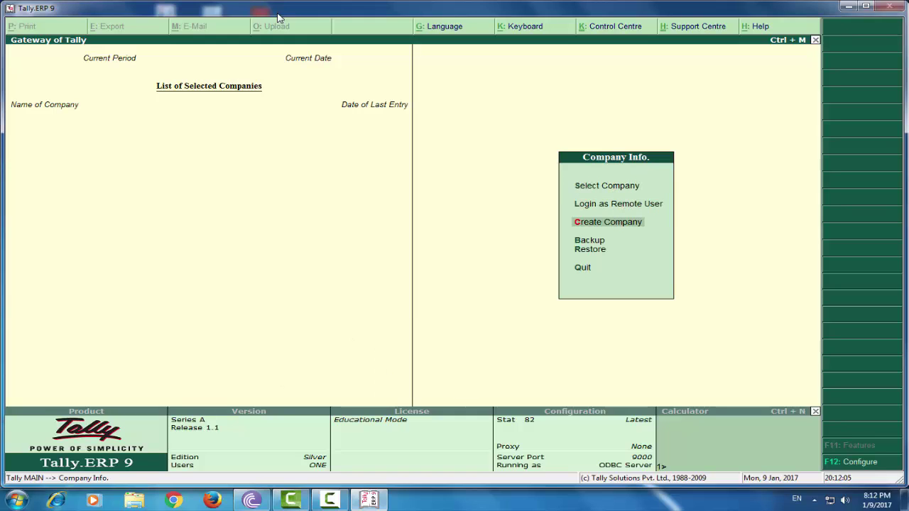
key("Return")
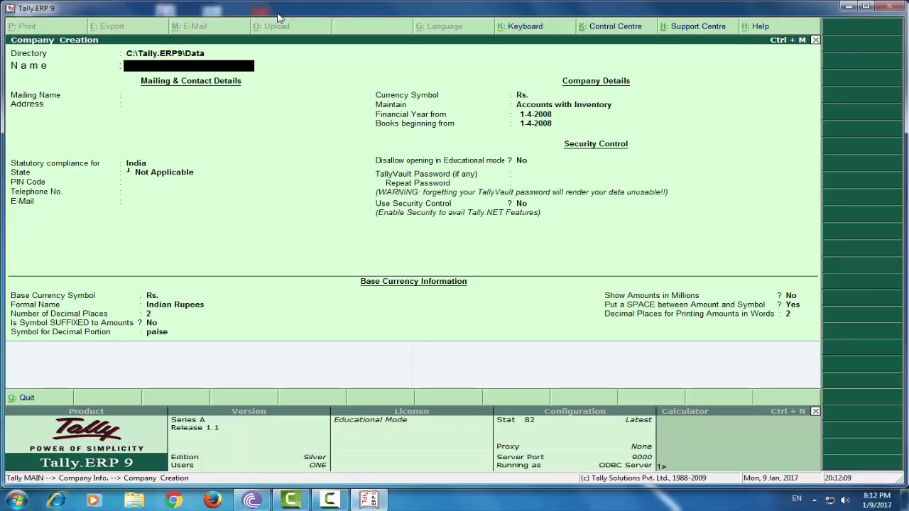
- Enter the proprietor's name as the new company's name and keep it as the mailing name
type("MR.SAMPAN")
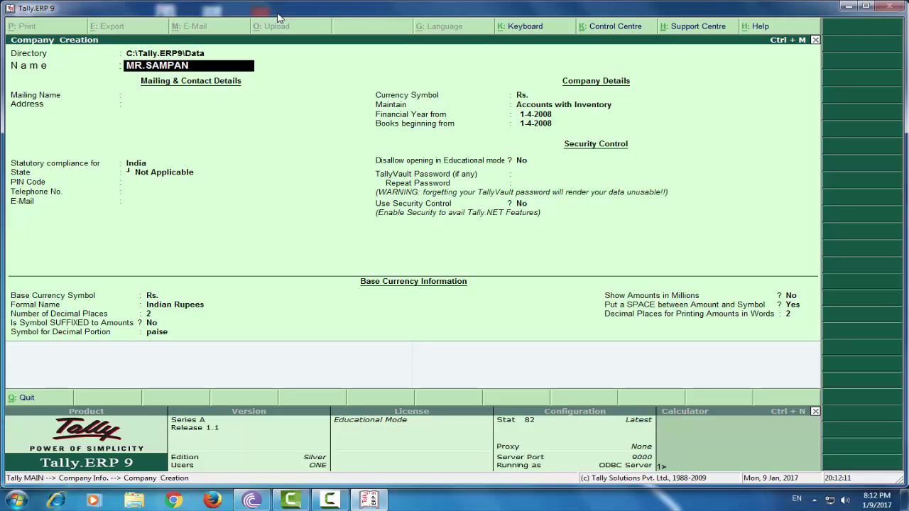
type("TH")
key("Return")
key("Return")
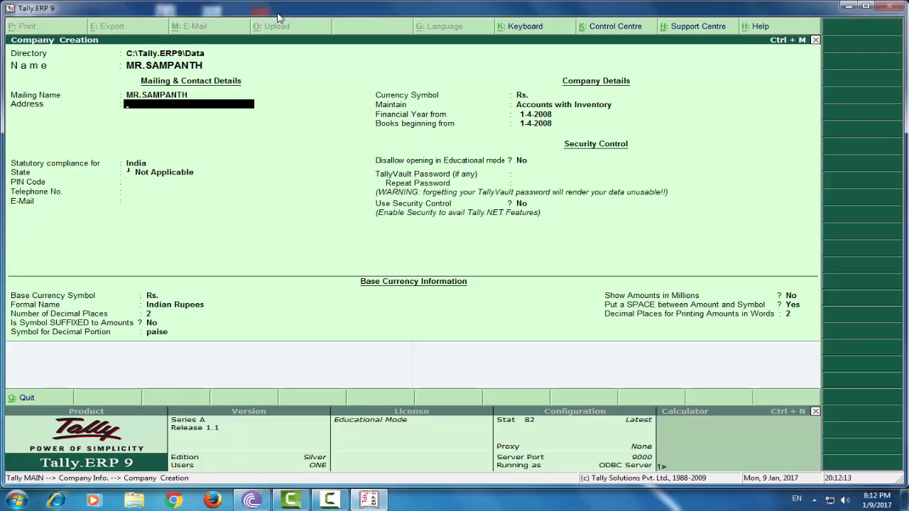
- Fill in the company's address and set its state to Andhra Pradesh, keeping India for statutory compliance
type("GUNTUR")
key("Return")
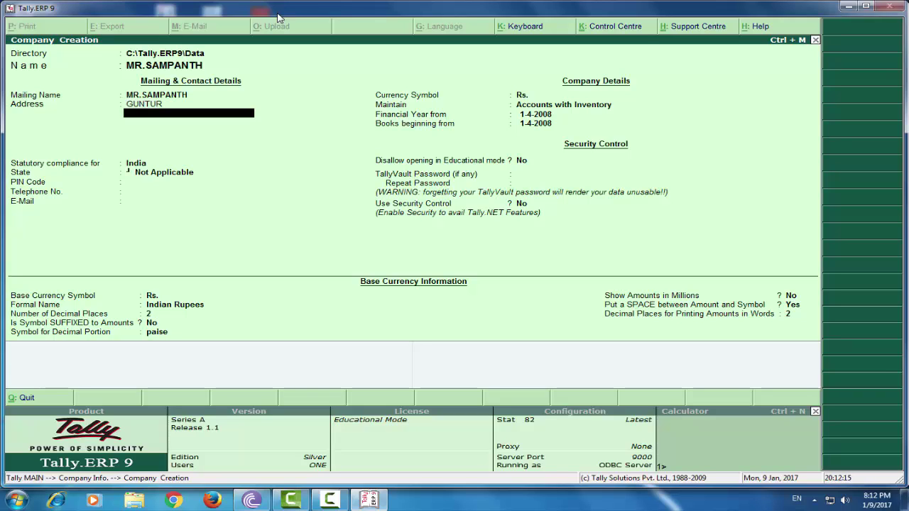
key("Return")
key("Return")
key("Down")
key("Down")
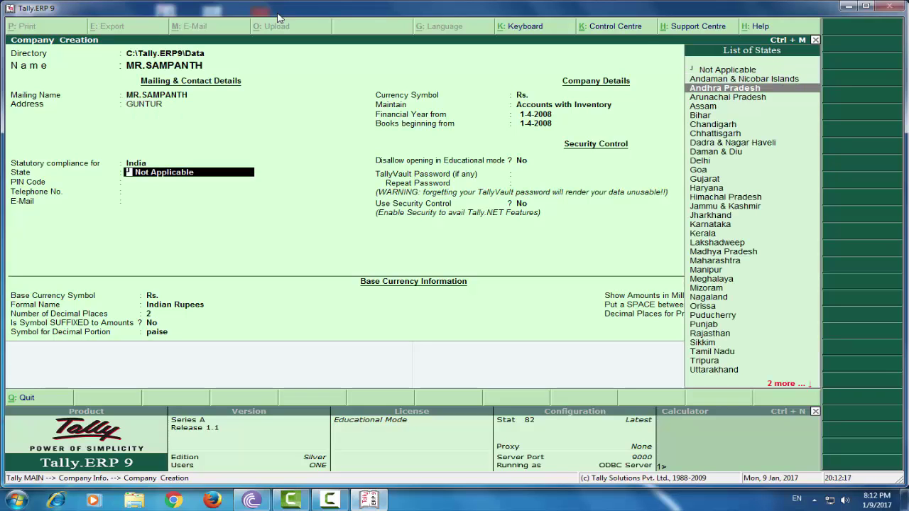
key("Return")
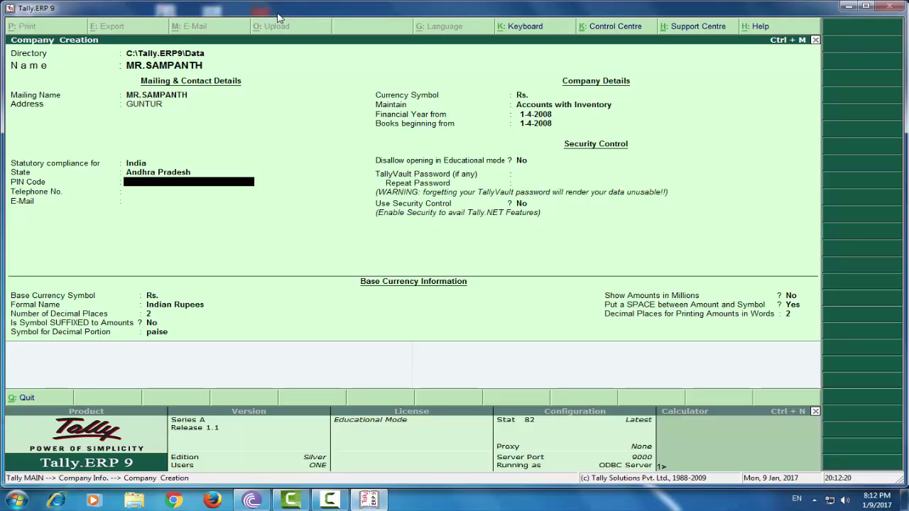
- Leave the contact fields empty, keep Accounts with Inventory and the 1-4-2008 financial year start, and save the company
key("Return")
key("Return")
key("Return")
key("Return")
key("Return")
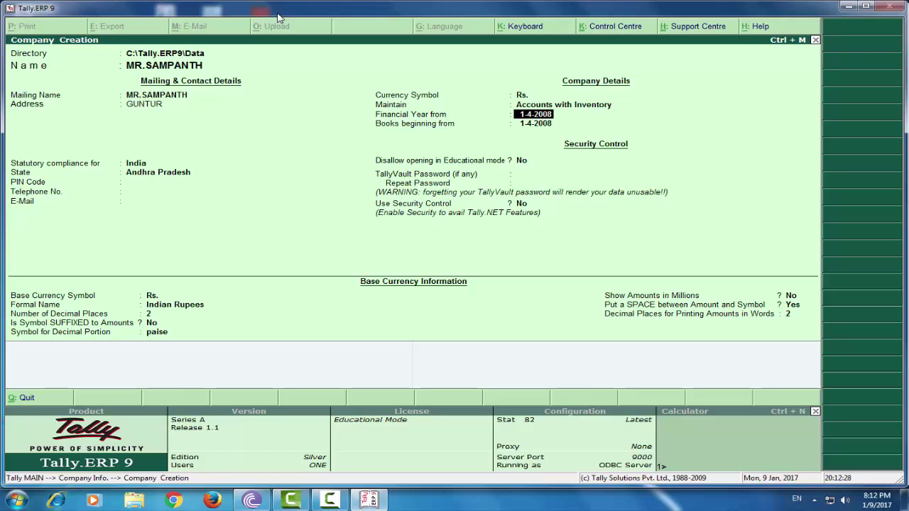
key("Return")
key("Return")
key("ctrl+a")
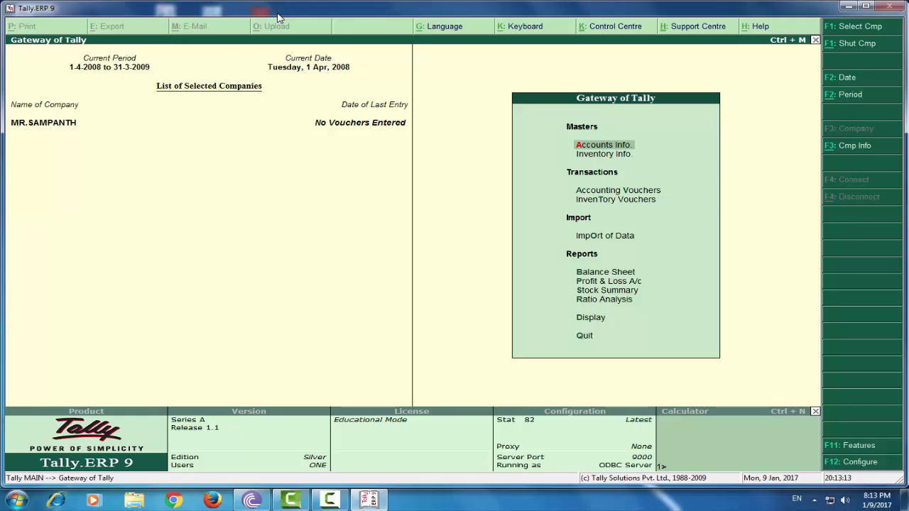
- Open multiple ledger creation for the new company with All Items as the group
key("Return")
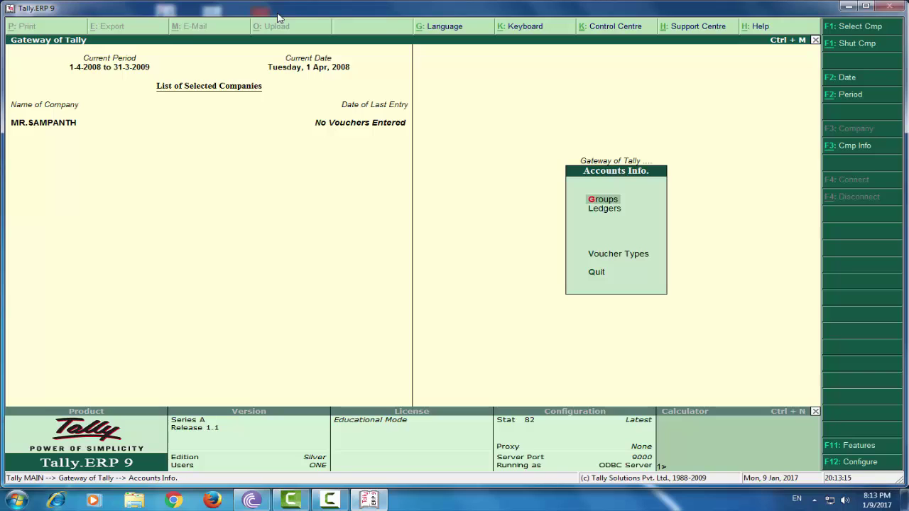
key("Down")
key("Return")
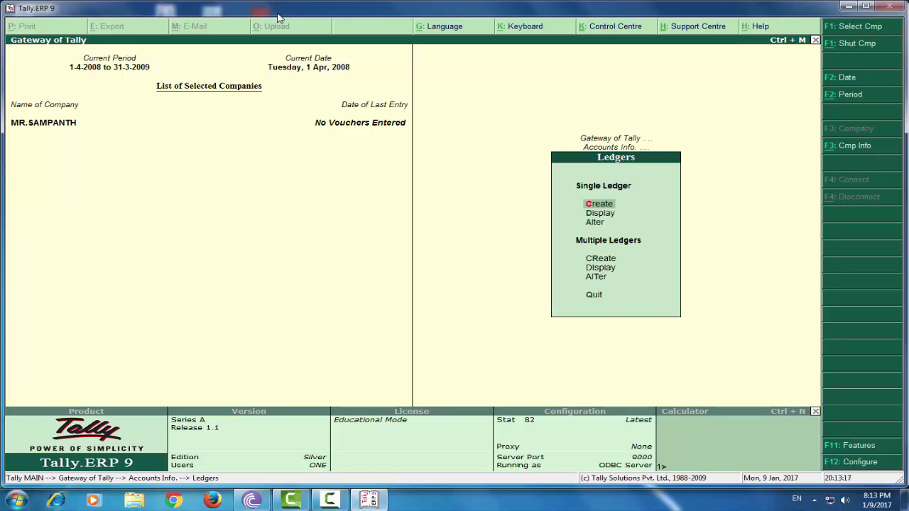
key("Down")
key("Down")
key("Down")
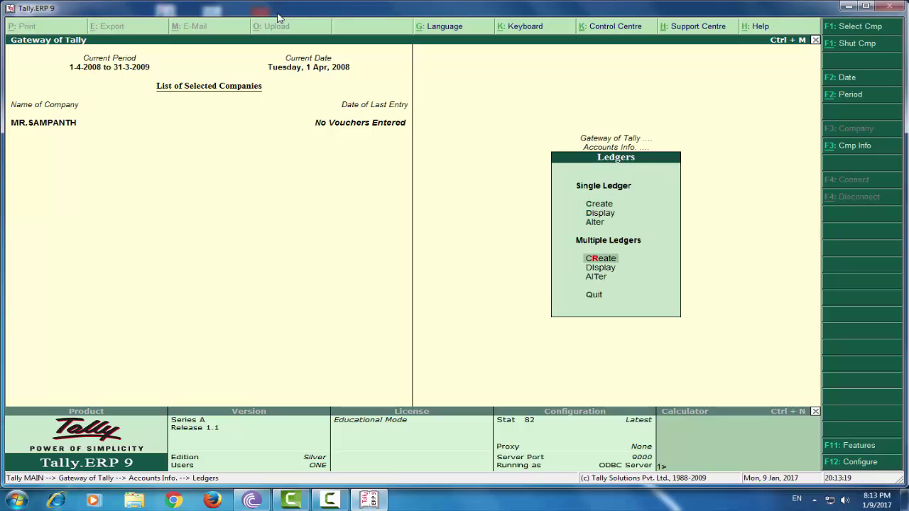
key("Return")
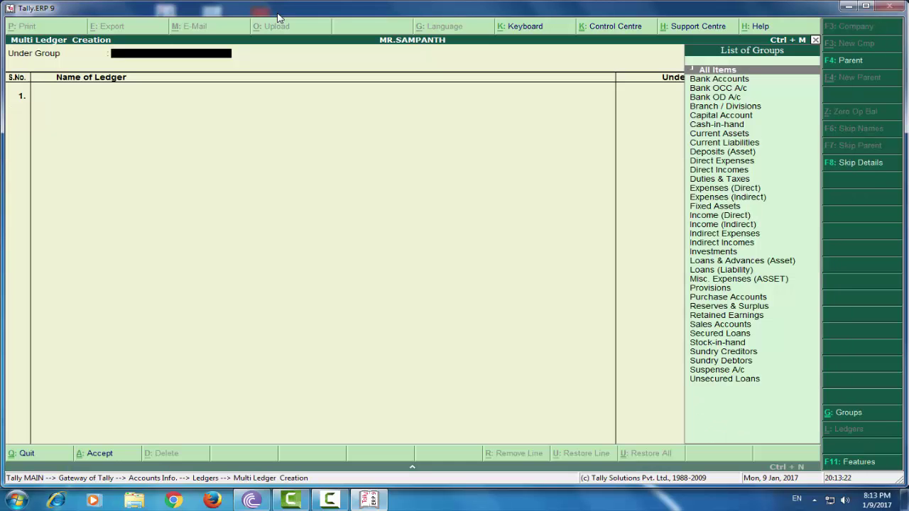
key("Return")
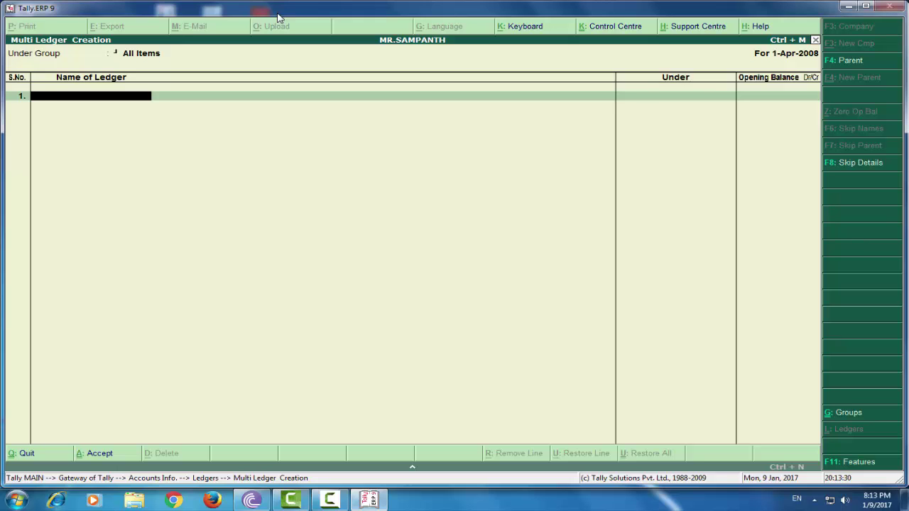
- Add a ledger with the proprietor's name under Capital Account, without an opening balance
type("MR.SAMP")
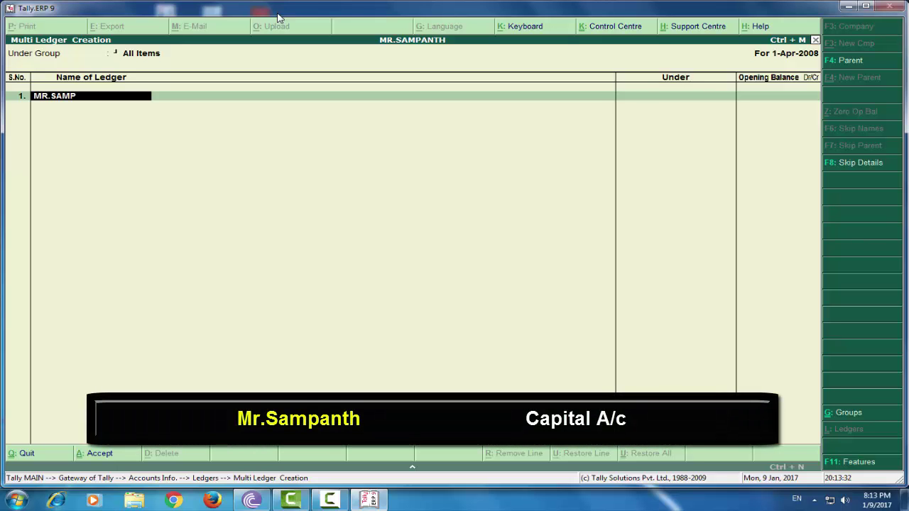
type("ANTH")
key("Return")
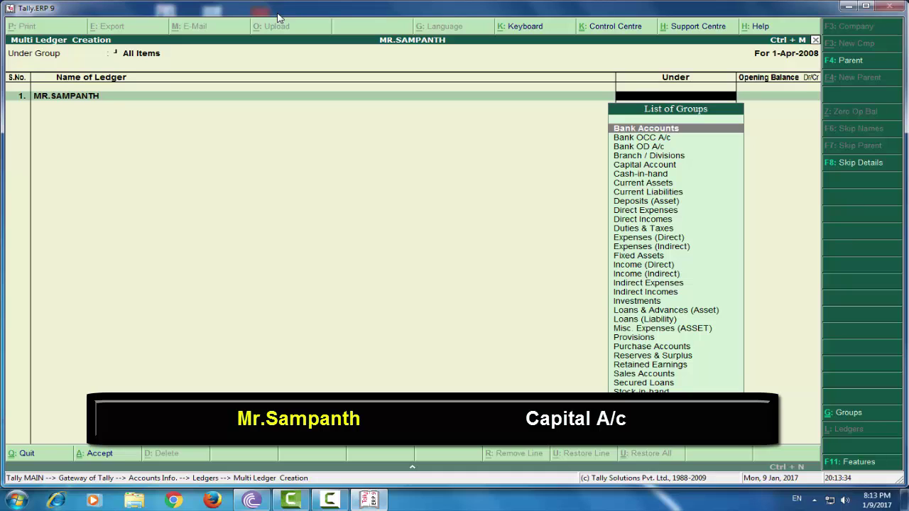
type("C")
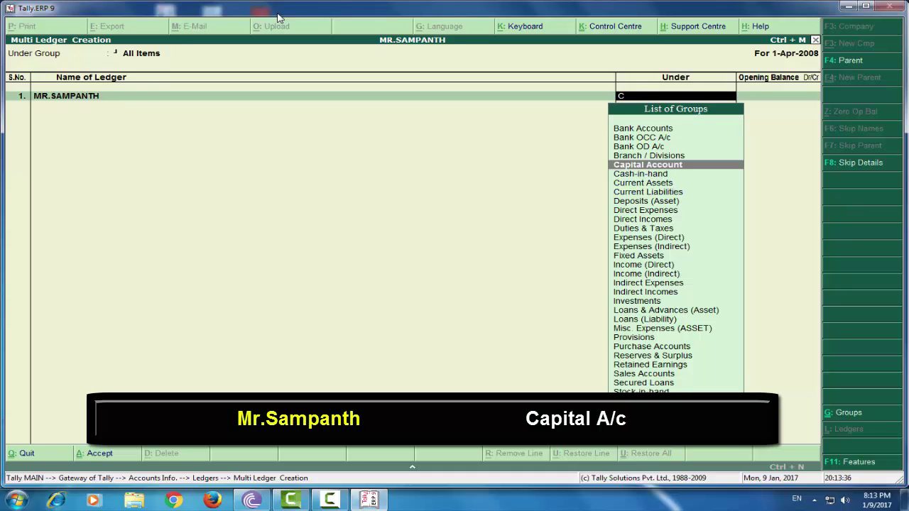
key("Return")
key("Return")
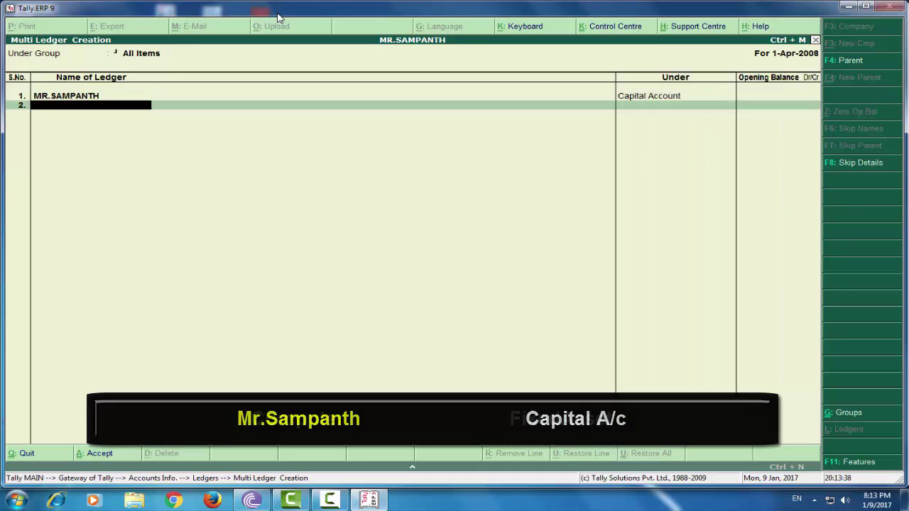
- Add a COMPUTER ledger under Fixed Assets, without an opening balance
type("COMP")
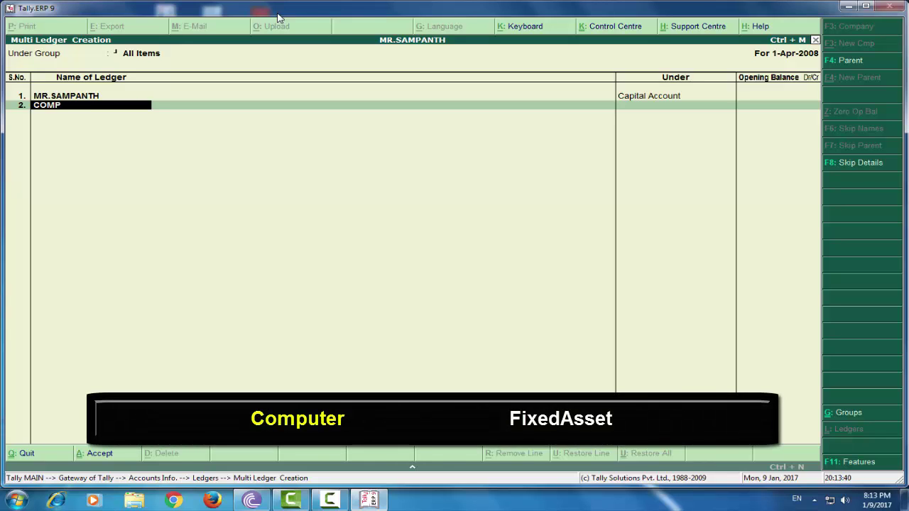
type("UTER")
key("Return")
type("F")
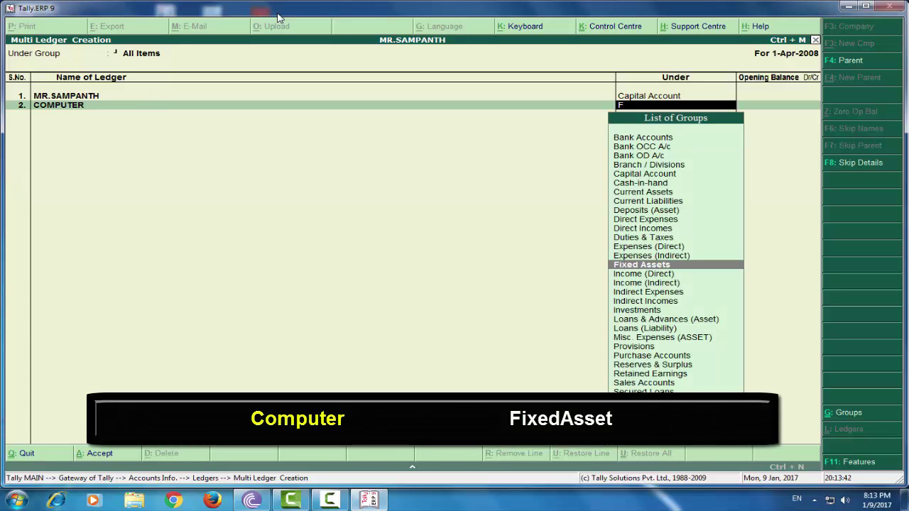
key("Return")
key("Return")
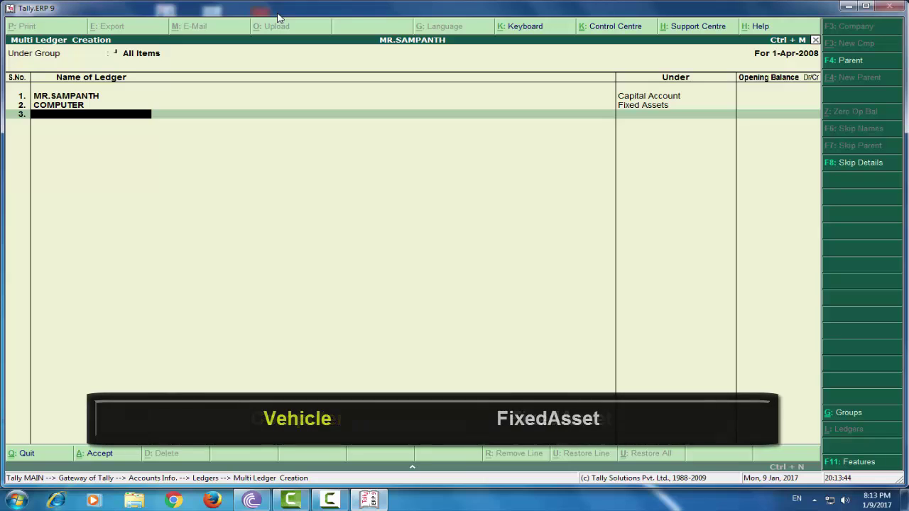
- Add a VECHILE ledger under Fixed Assets, without an opening balance
type("VECHILE")
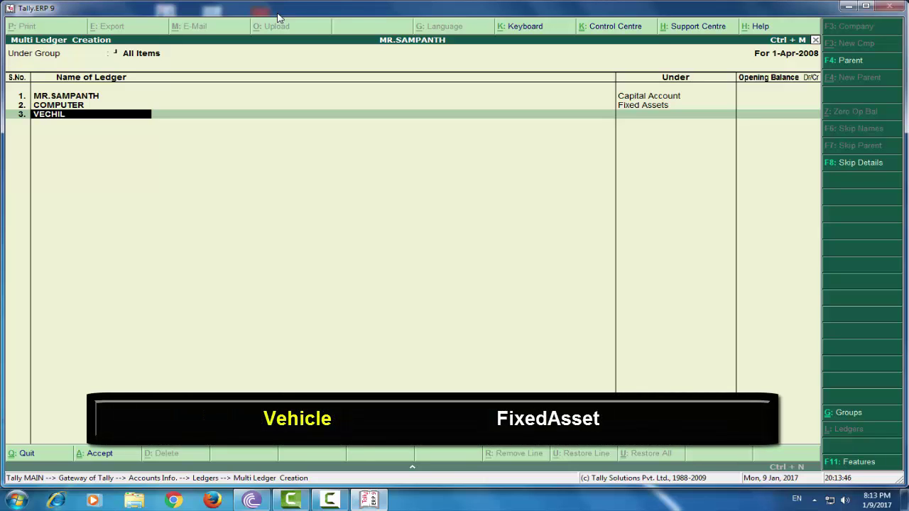
key("Return")
type("f")
key("Return")
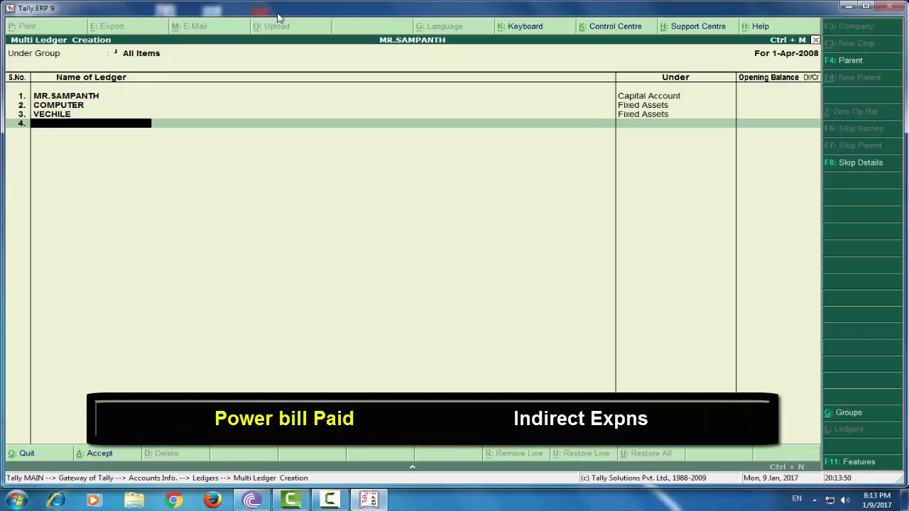
- Add a POWER BILL PAID ledger under Indirect Expenses, without an opening balance
type("POWER BILL PAID")
key("Return")
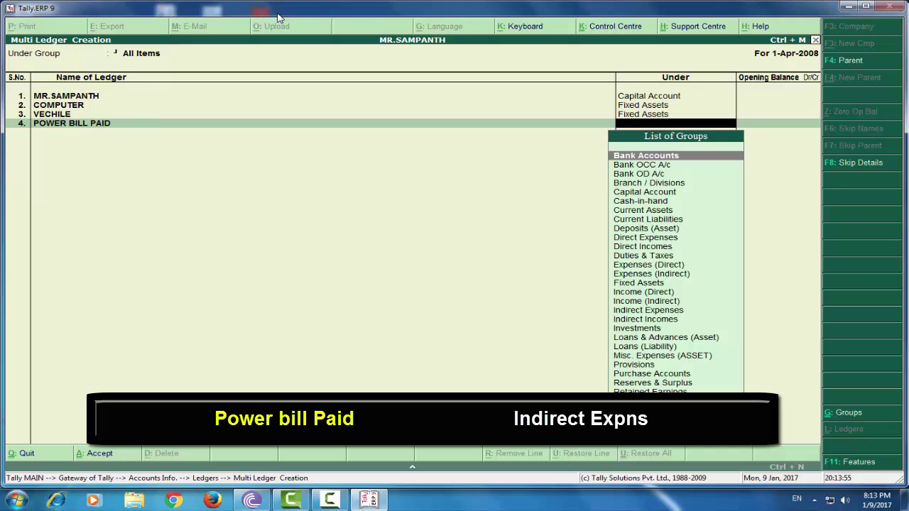
type("IND")
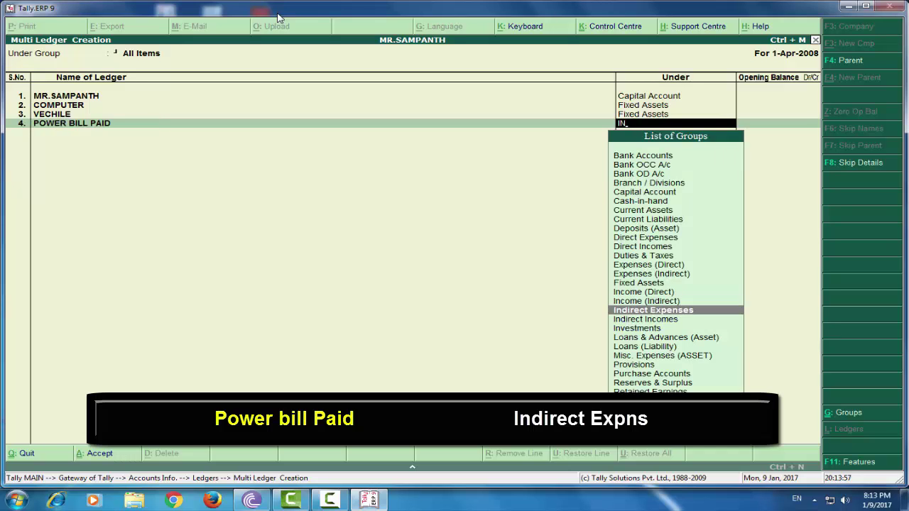
key("Return")
key("Return")
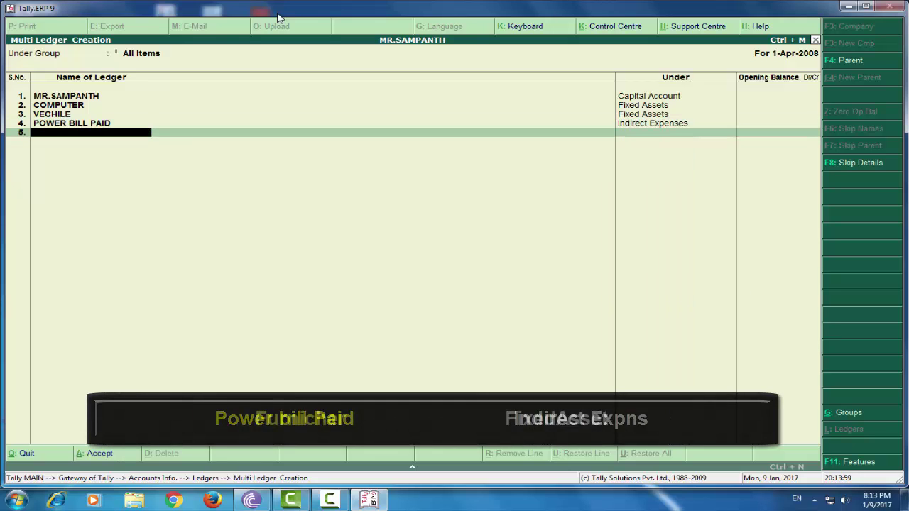
- Add a FURNICHER ledger under Fixed Assets, without an opening balance
type("FURNICHER")
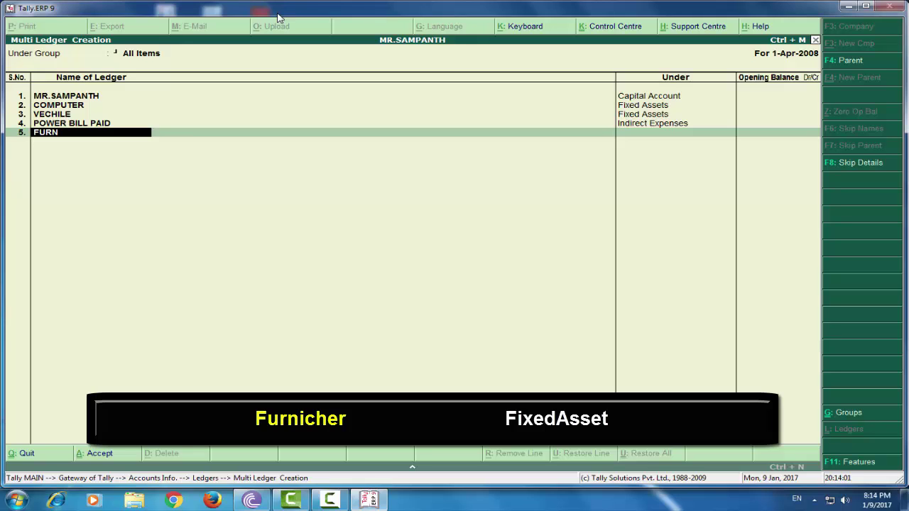
key("Return")
type("F")
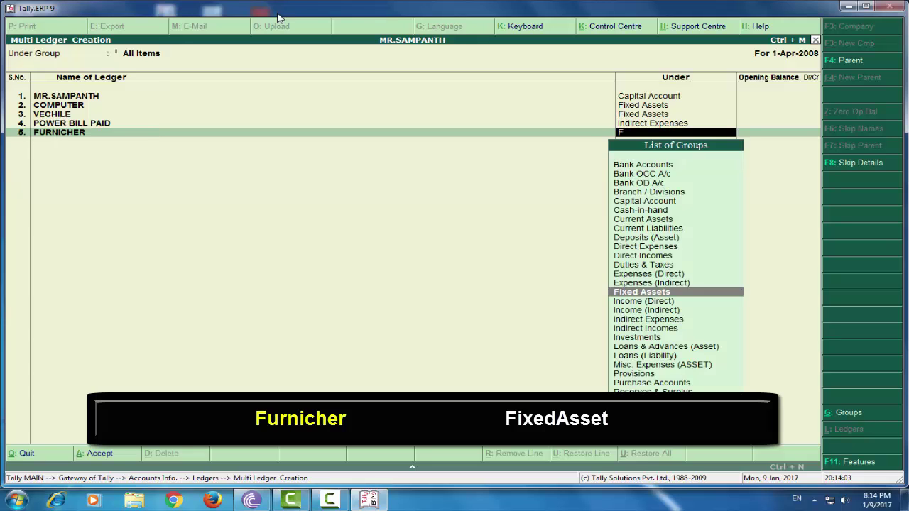
key("Return")
key("Return")
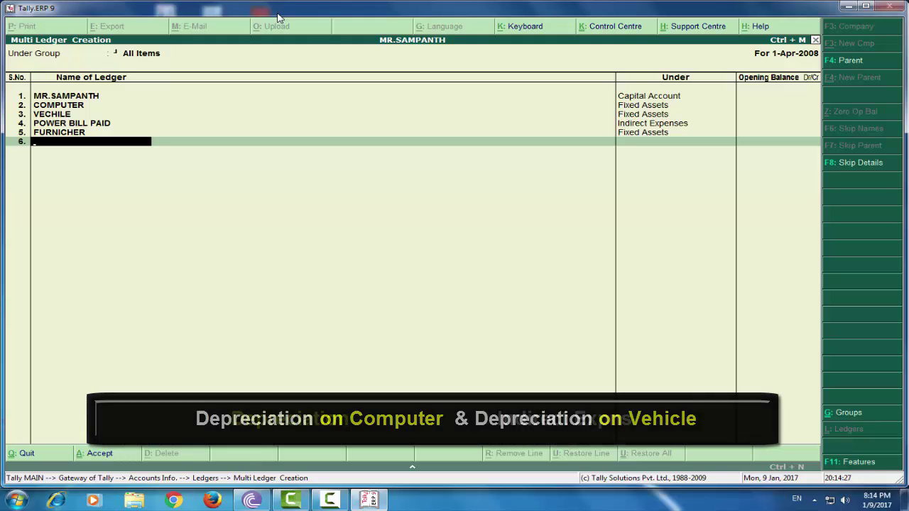
- Add a DEPRECIATION ledger under Indirect Expenses, without an opening balance
type("DE")
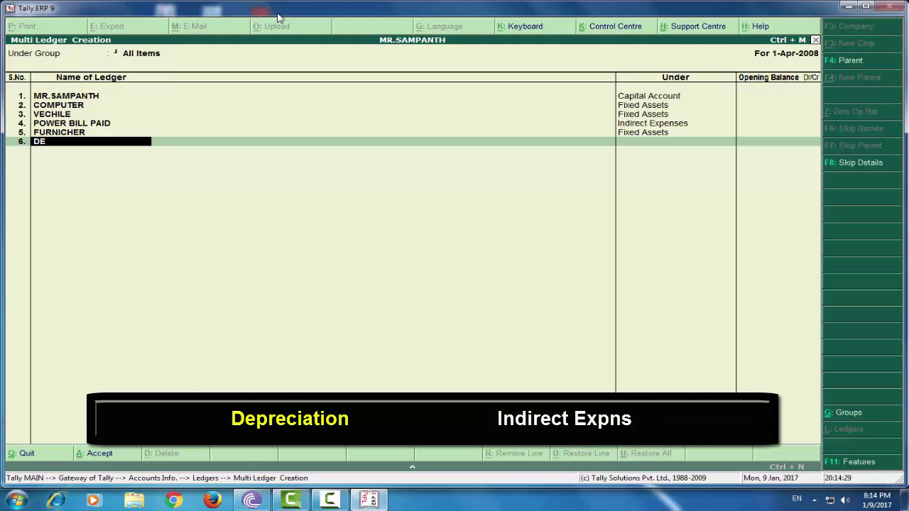
type("PRECIATION")
key("Return")
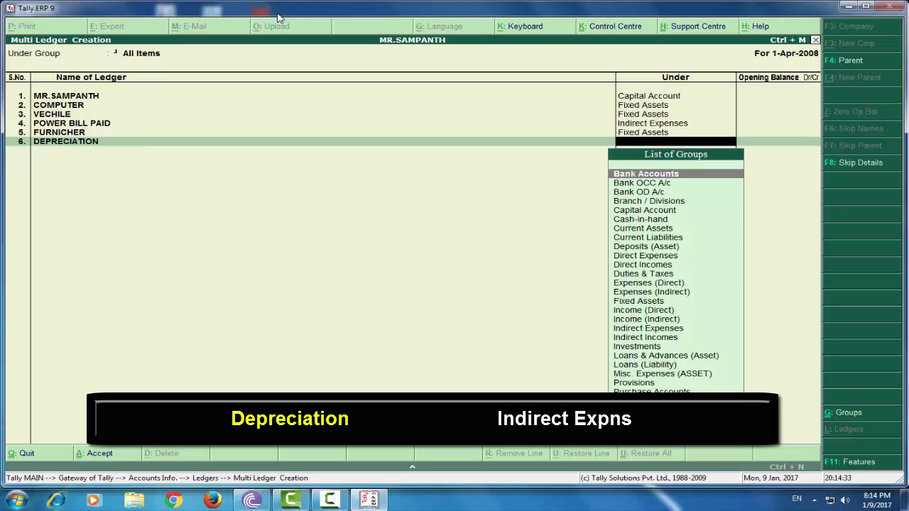
type("IN")
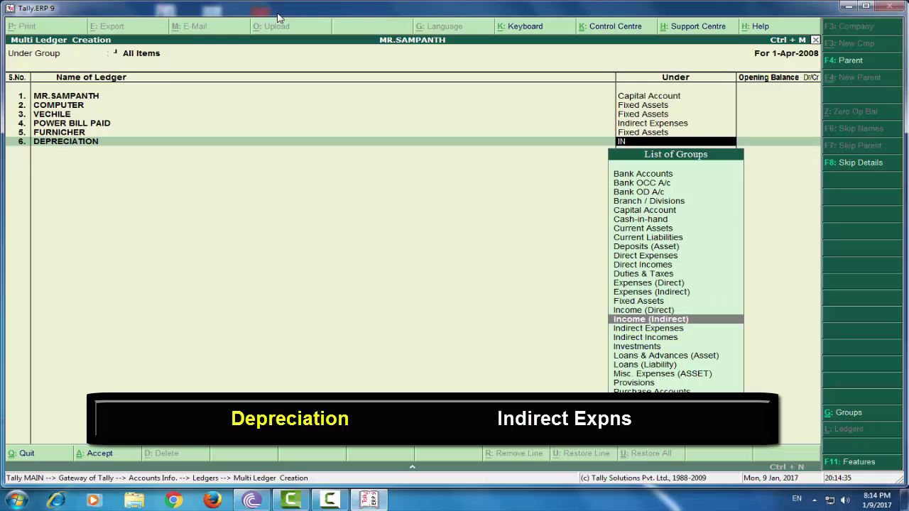
key("Down")
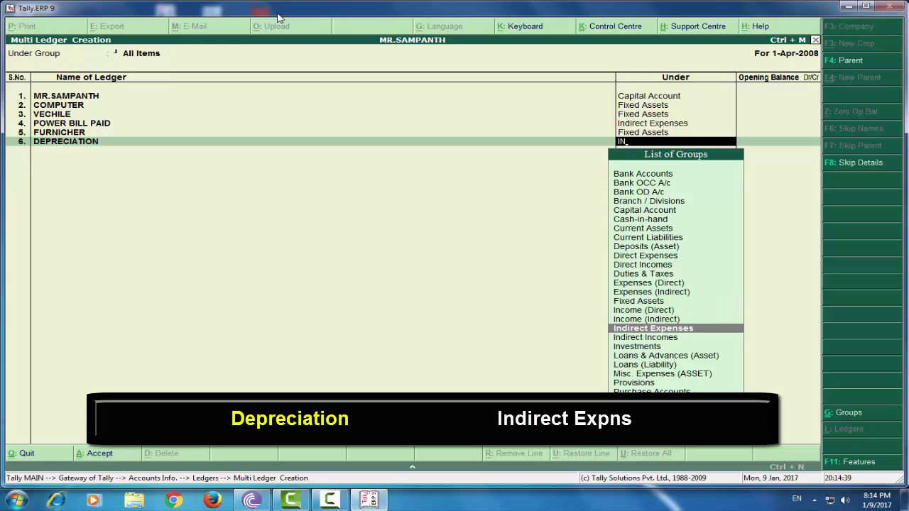
key("Return")
key("Return")
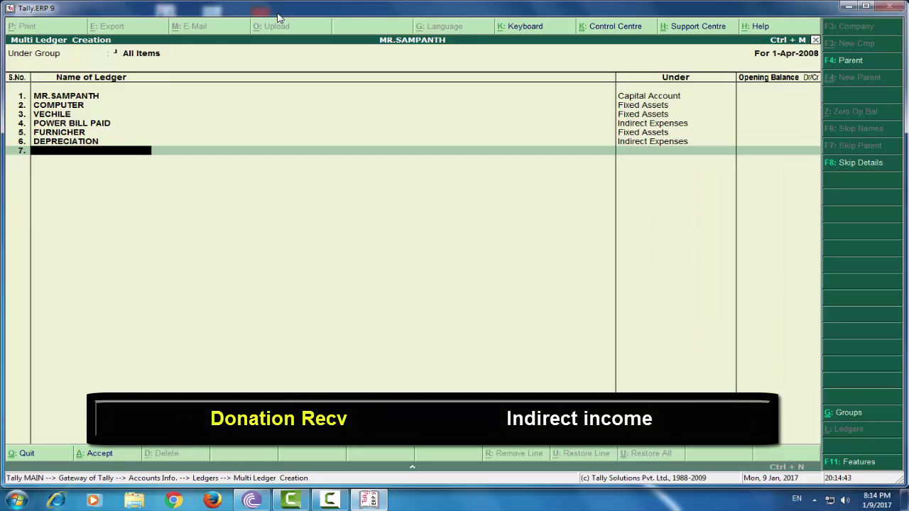
- Add a DONATION RECV ledger under Indirect Incomes, without an opening balance, and save the whole list of ledgers
type("DONATION RECV")
key("Return")
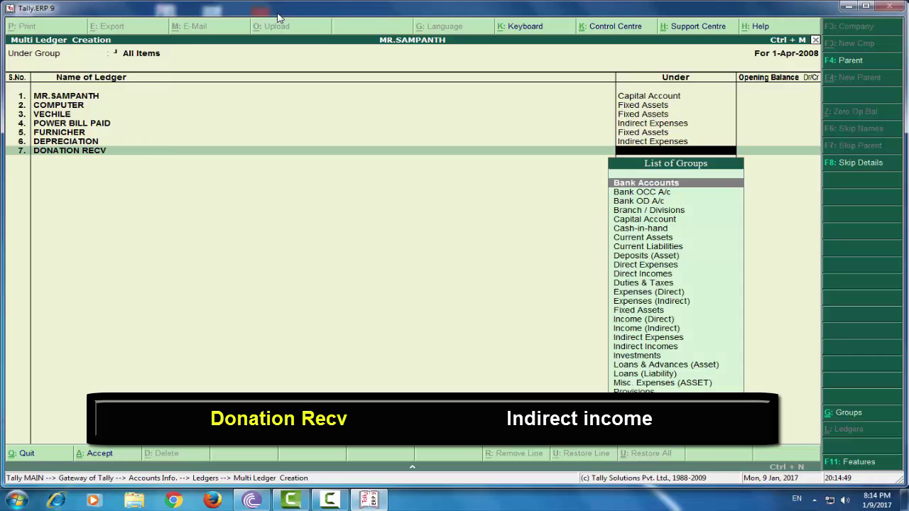
type("IN")
key("Down")
key("Down")
key("Down")
key("Down")
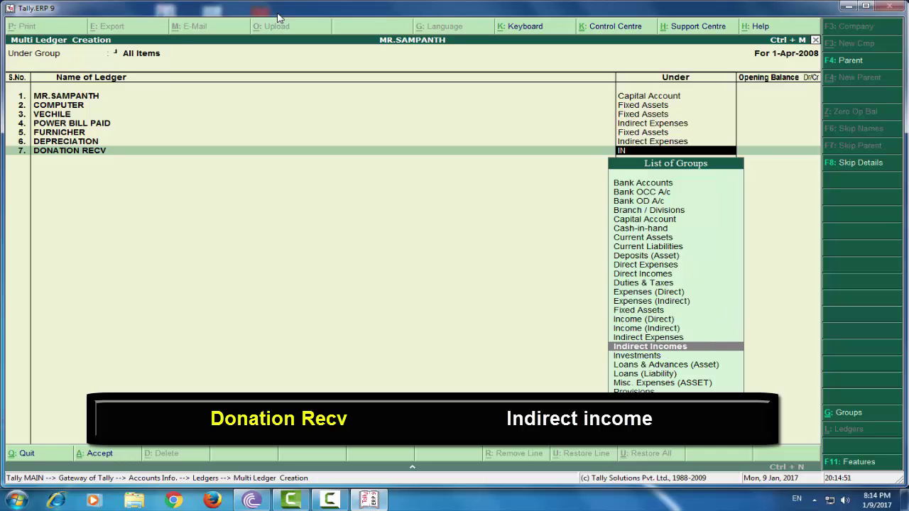
key("Return")
key("Return")
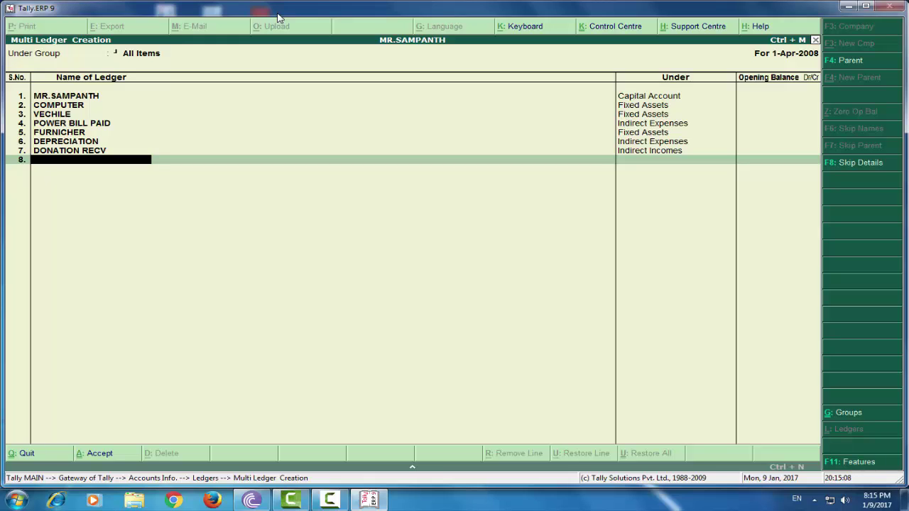
key("Return")
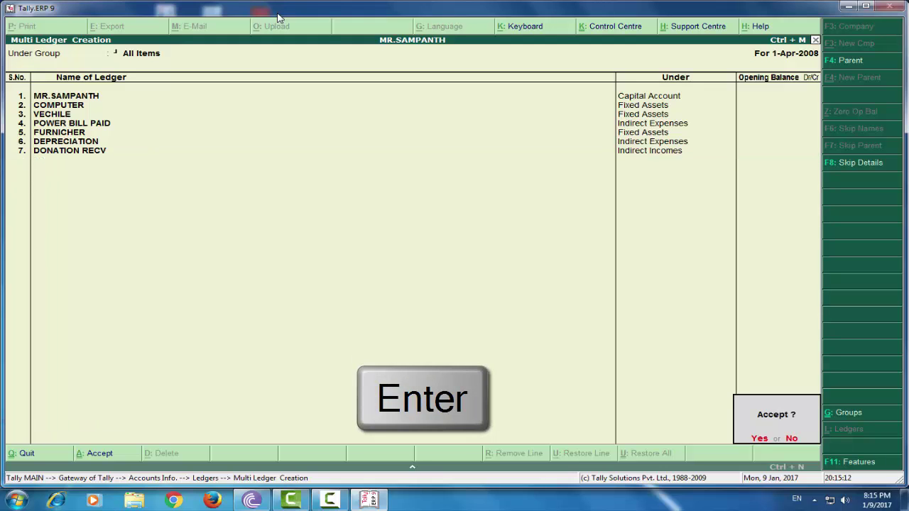
key("Return")
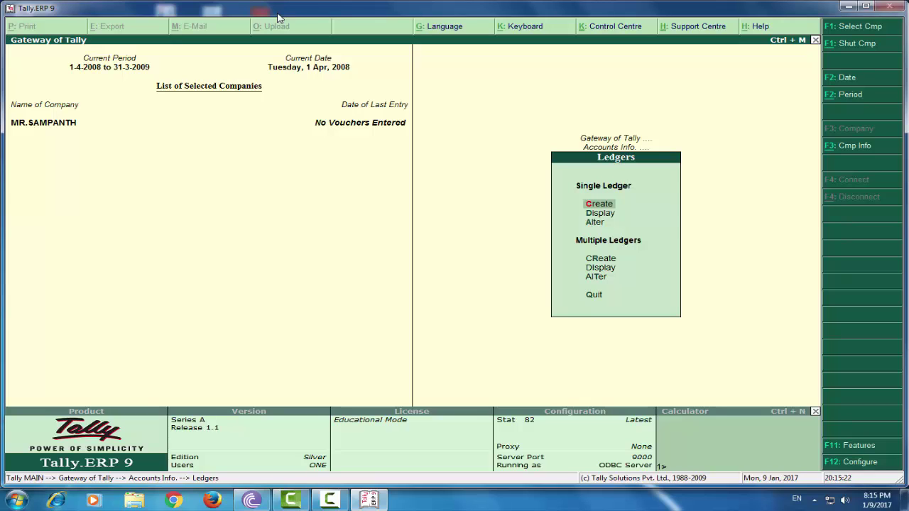
- Return to the Gateway of Tally and open accounting voucher entry
key("Escape")
key("Escape")
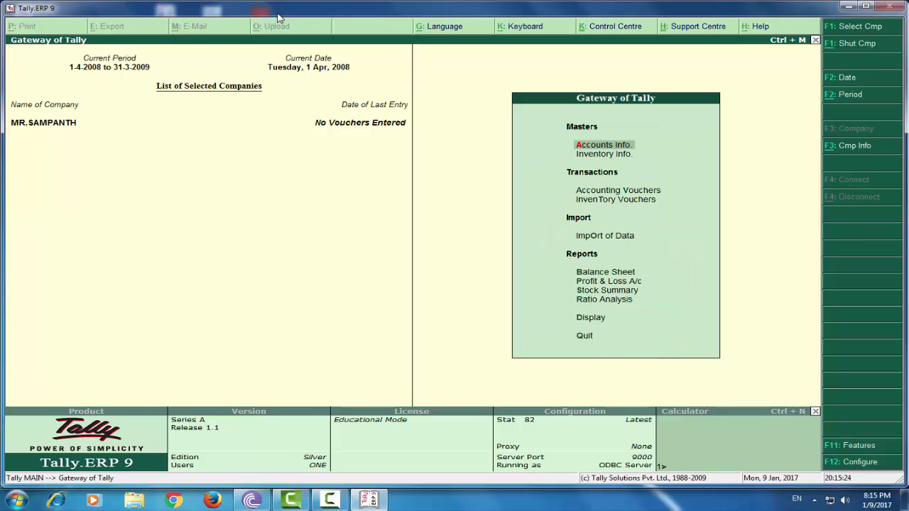
key("Down")
key("Down")
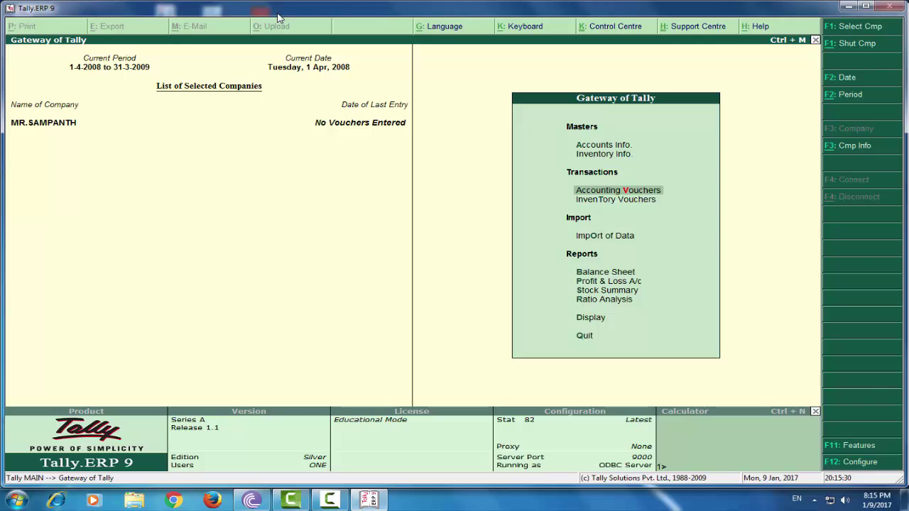
key("Return")
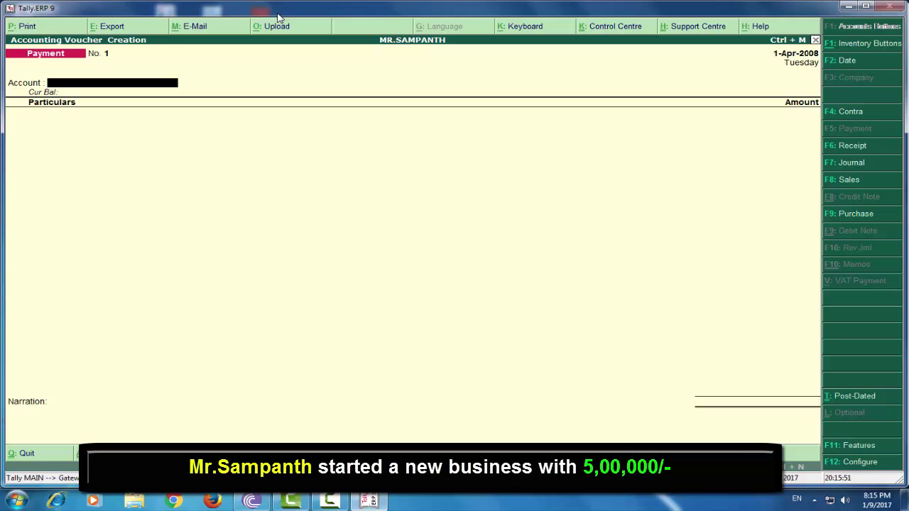
- Record a receipt voucher of 500000 into Cash from the owner's capital ledger, without a narration, and save it
key("F6")
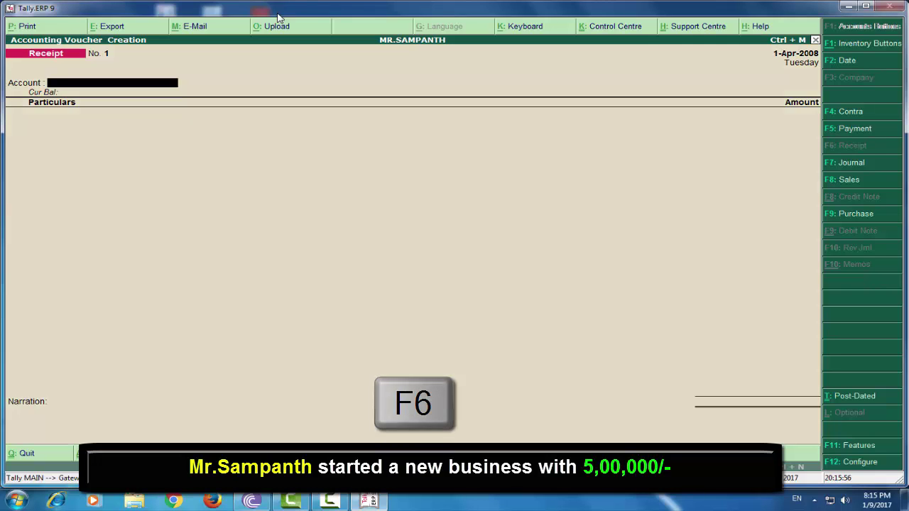
key("Return")
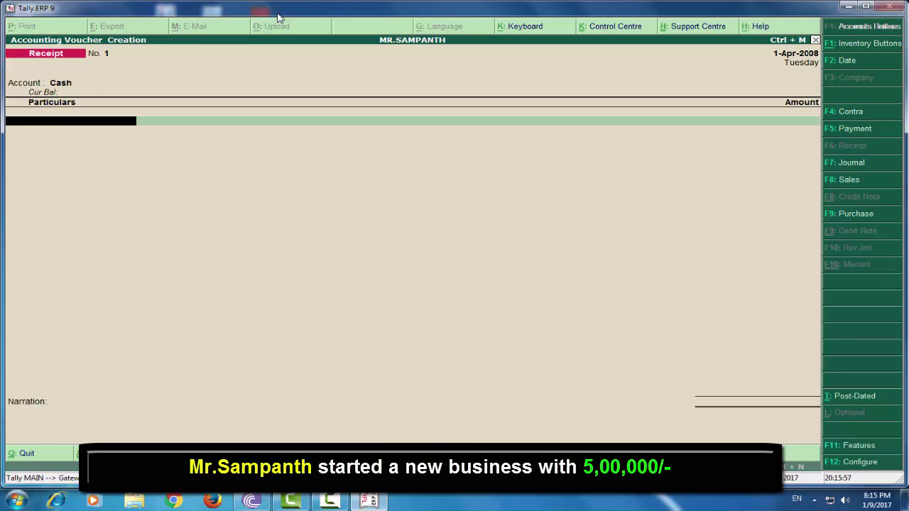
type("m")
key("Return")
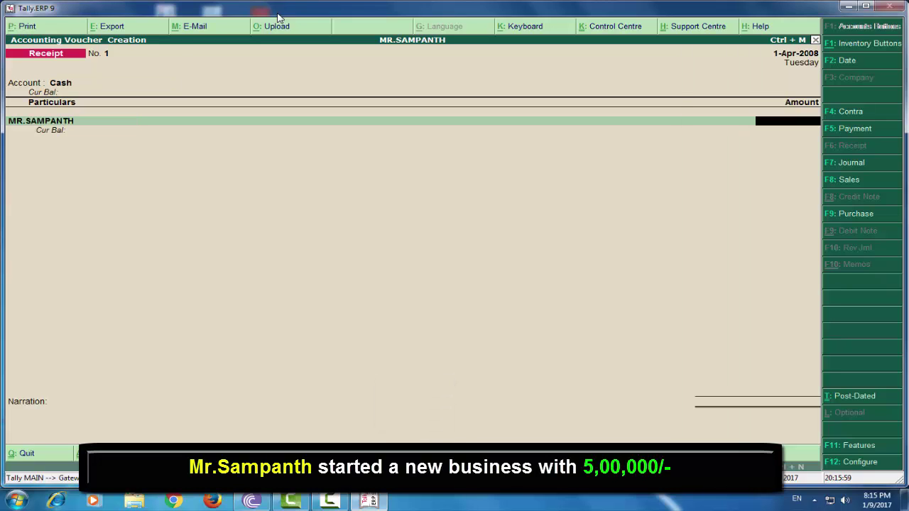
type("500000")
key("Return")
key("Return")
key("Return")
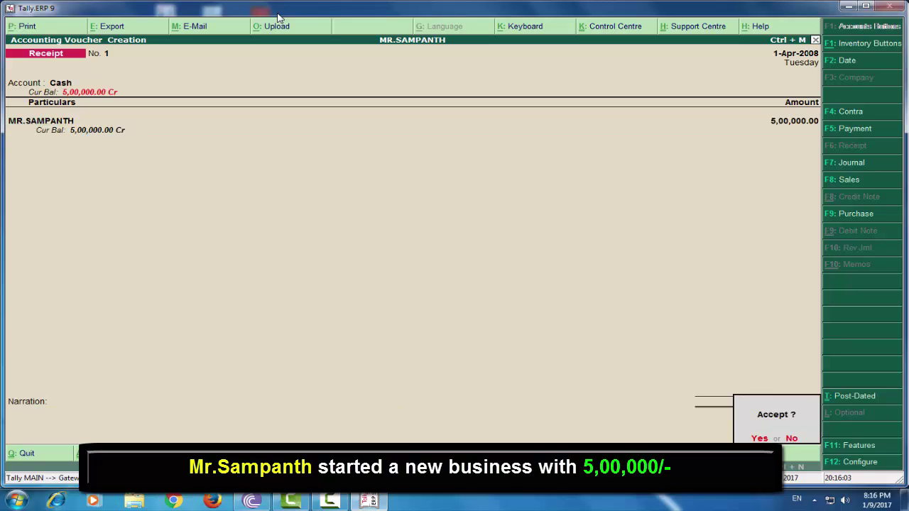
key("Return")
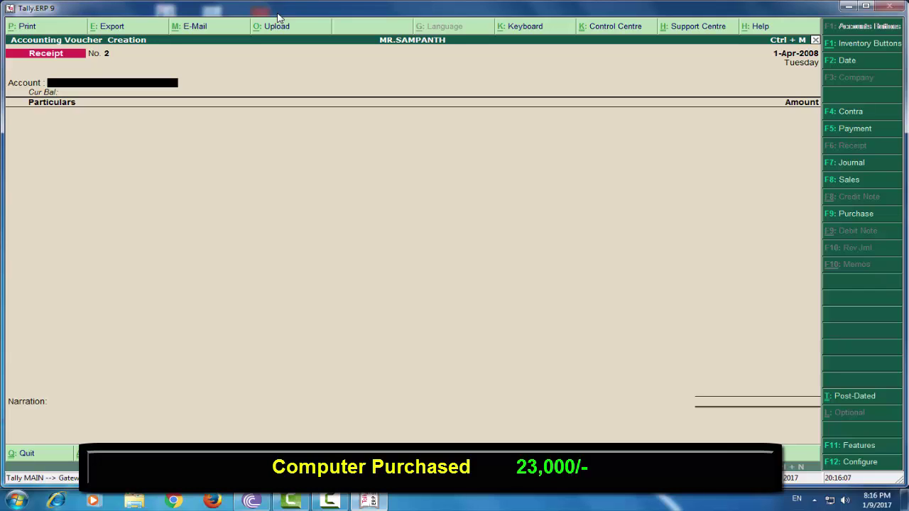
- Record a payment voucher of 23000 from Cash for the COMPUTER ledger, without a narration, and save it
key("F5")
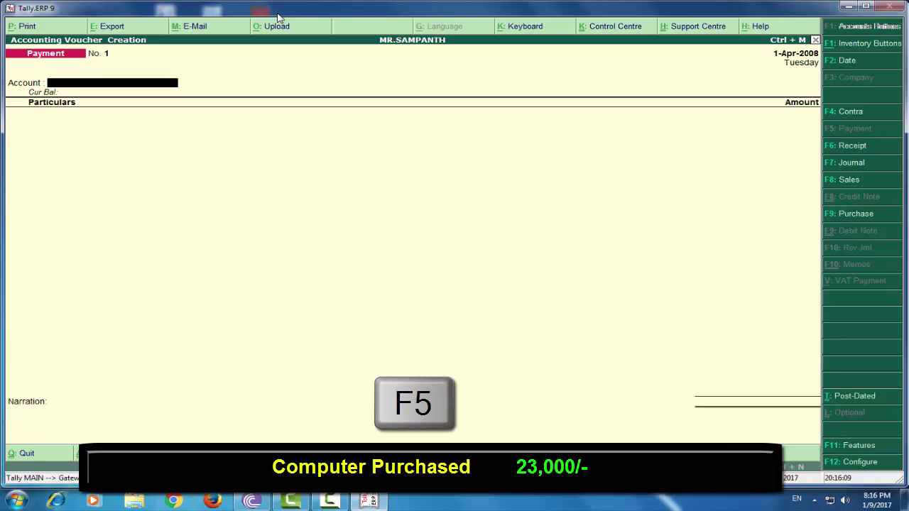
key("Return")
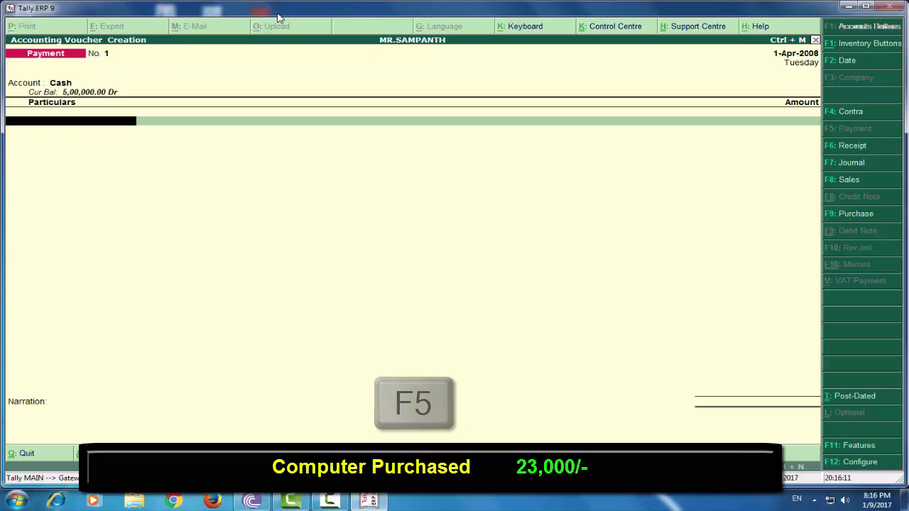
type("c")
key("Return")
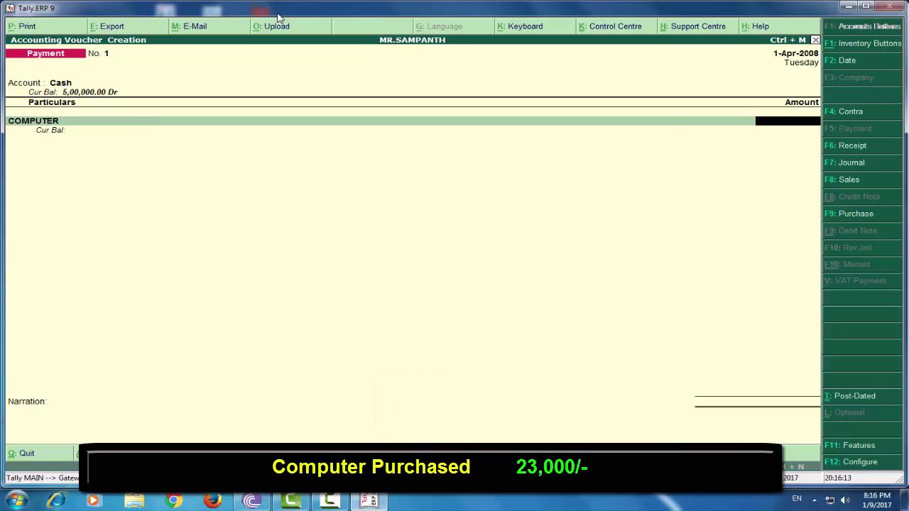
type("23000")
key("Return")
key("Return")
key("Return")
key("Return")
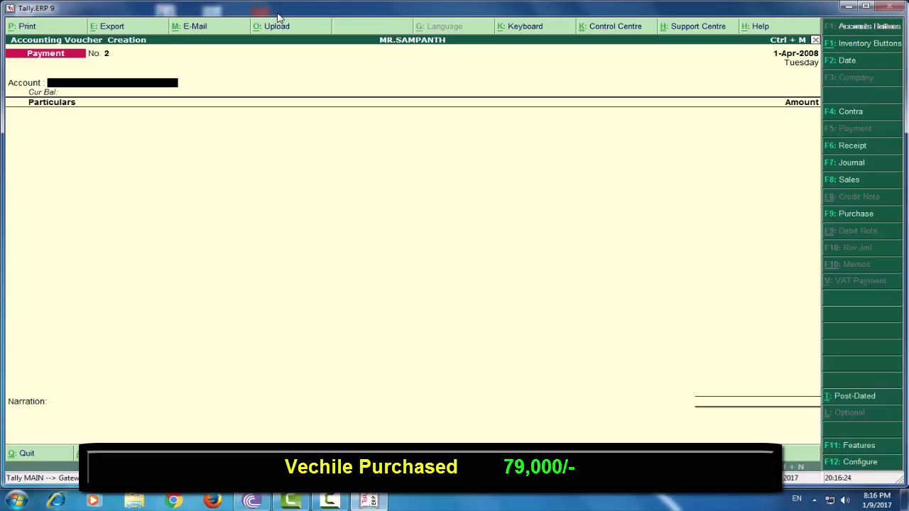
- Record a payment voucher of 79000 from Cash for the VECHILE ledger, without a narration, and save it
key("Return")
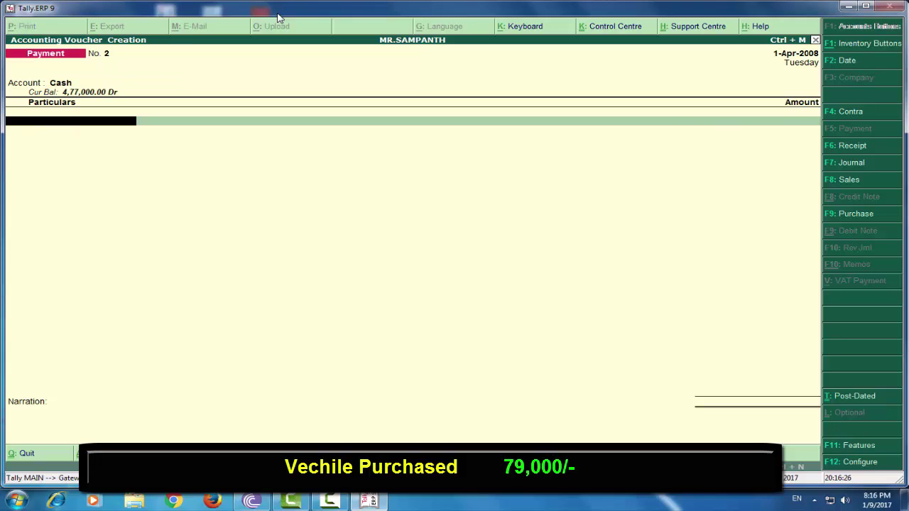
type("v")
key("Return")
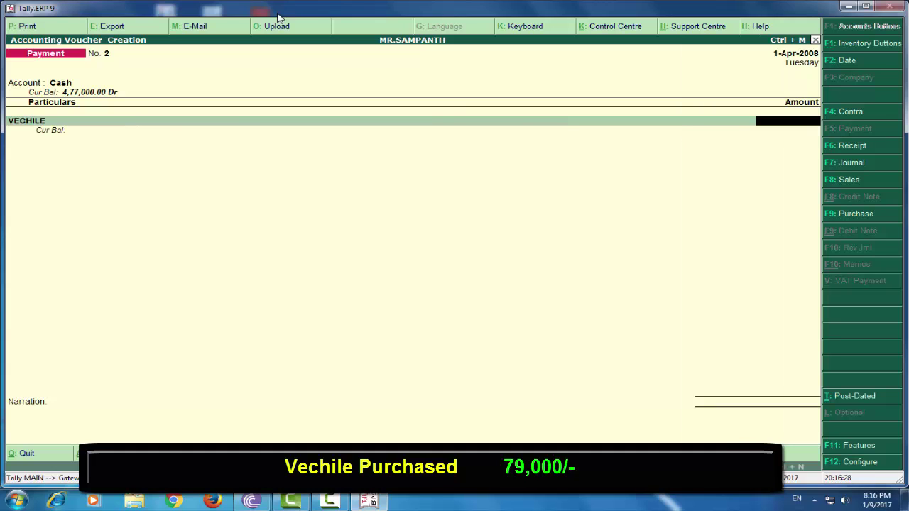
type("79000")
key("Return")
key("Return")
key("Return")
key("Return")
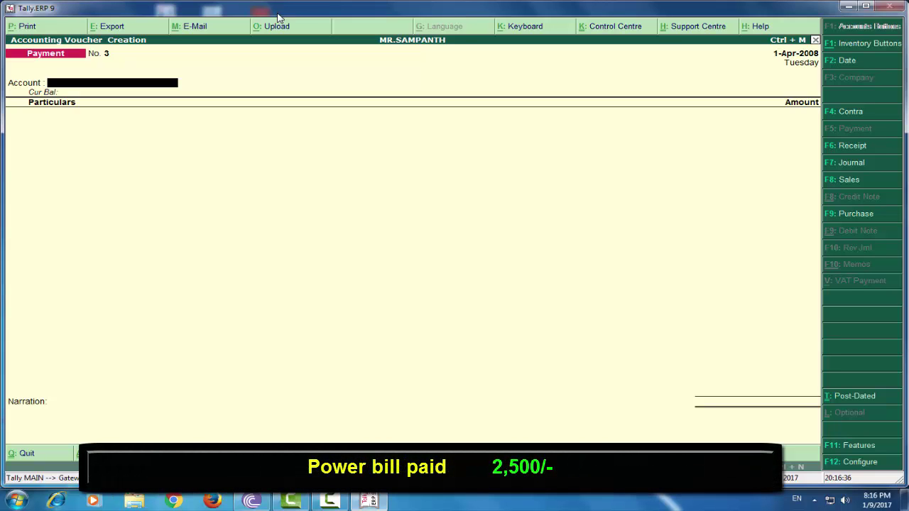
- Record a payment voucher of 2500 from Cash for the POWER BILL PAID ledger, without a narration, and save it
key("Return")
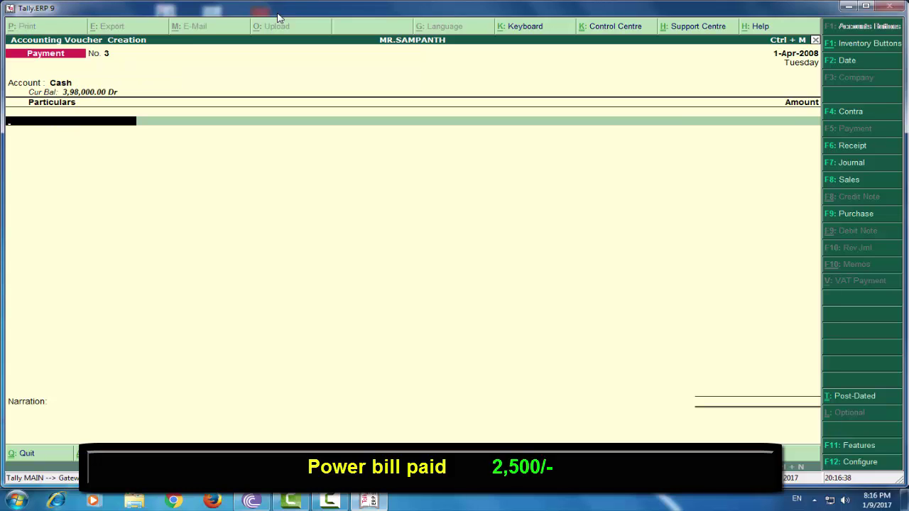
type("P")
key("Return")
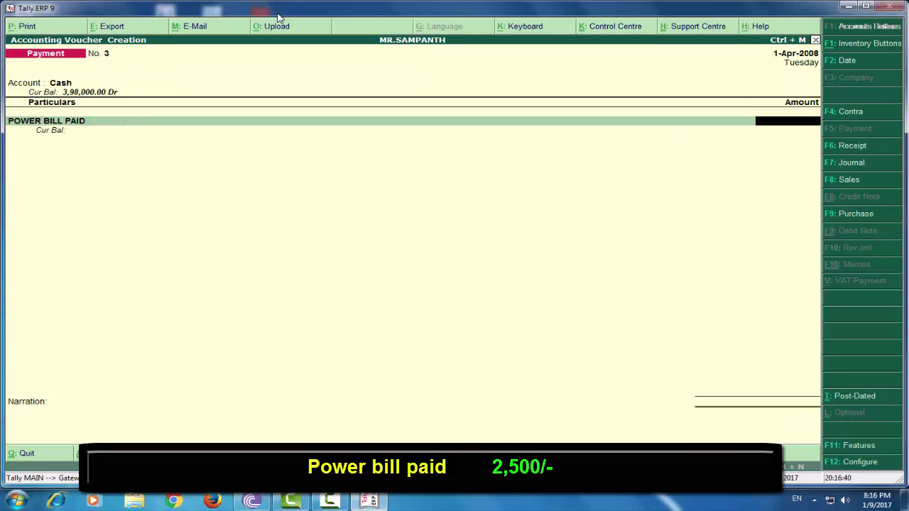
type("2500")
key("Return")
key("Return")
key("Return")
key("Return")
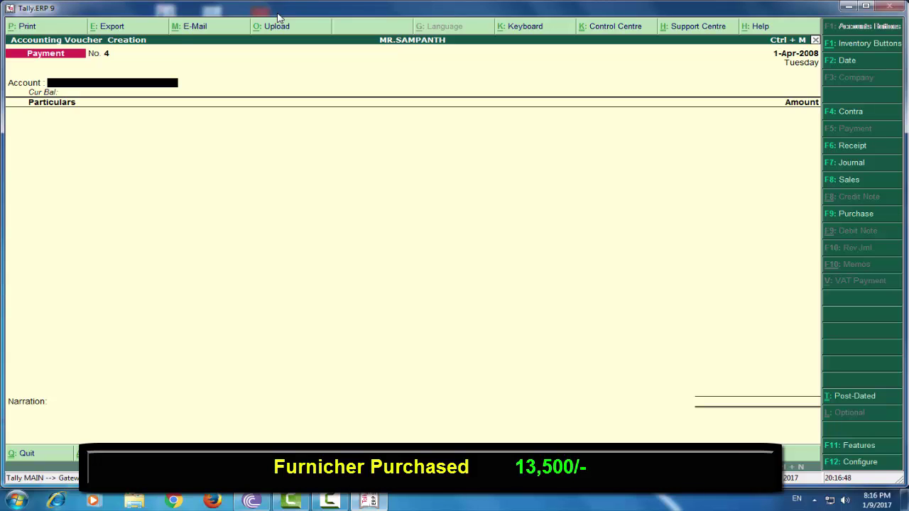
- Record a payment voucher of 13500 from Cash for the FURNICHER ledger, without a narration, and save it
type("c")
key("Return")
type("F")
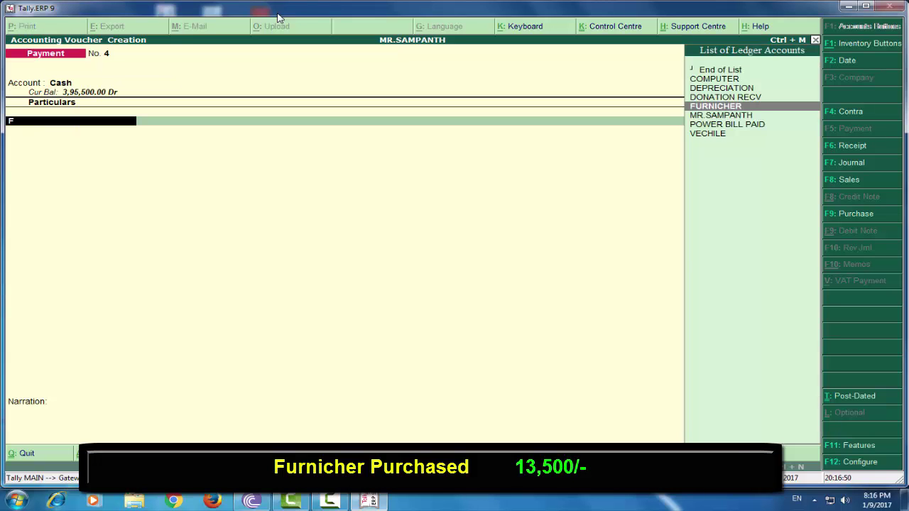
key("Return")
type("13500")
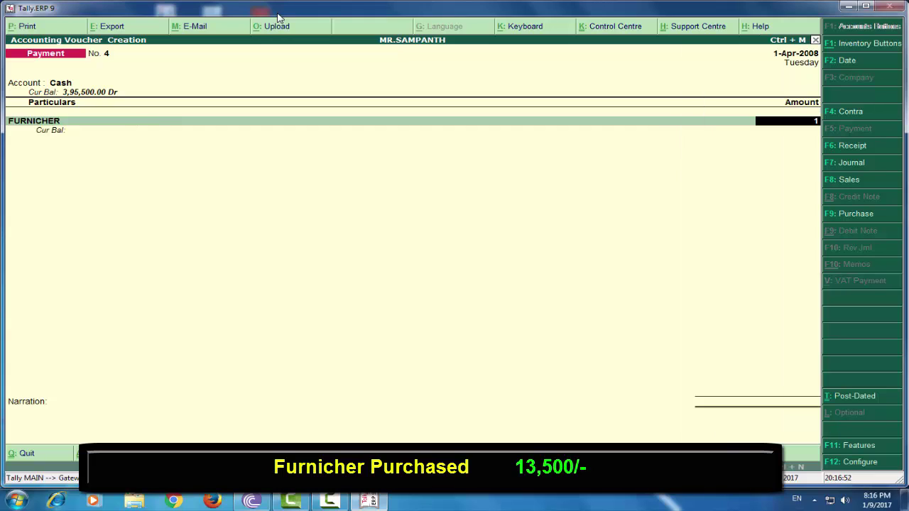
key("Return")
key("Return")
key("Return")
key("Return")
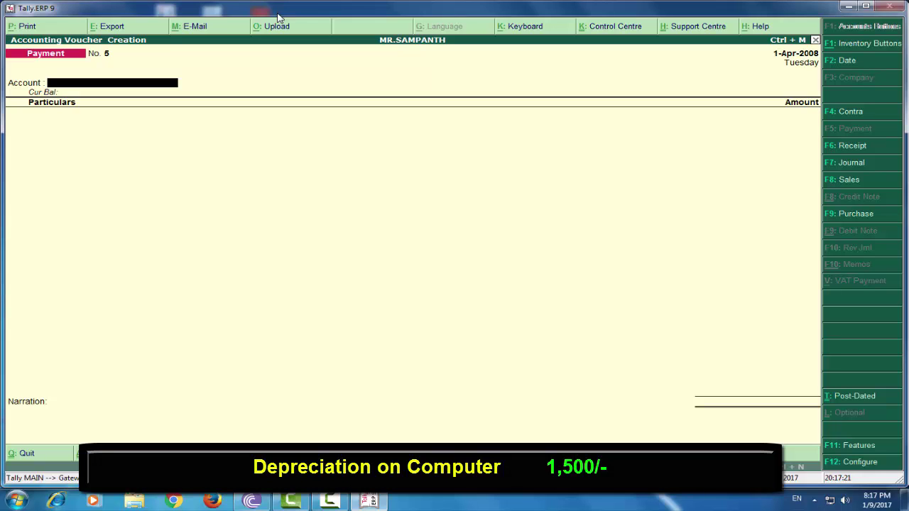
- Start a journal voucher that debits the DEPRECIATION ledger with 1500
key("F7")
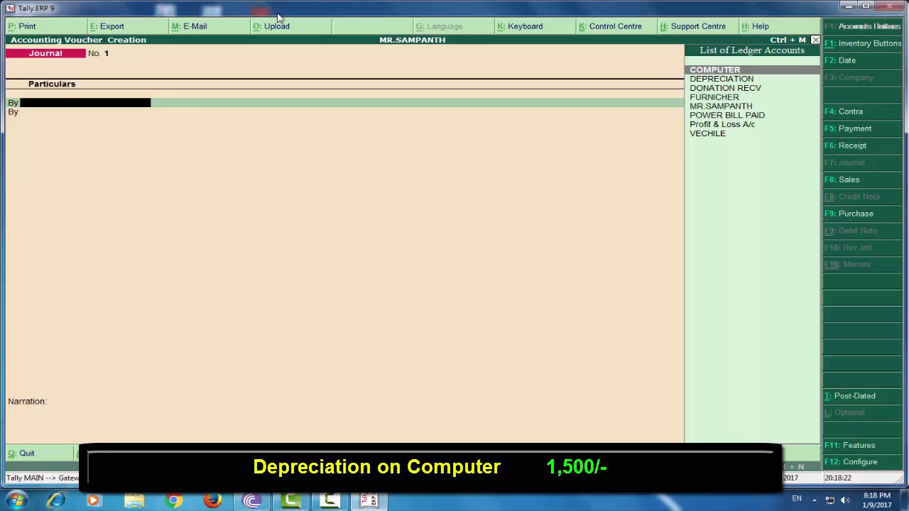
type("D")
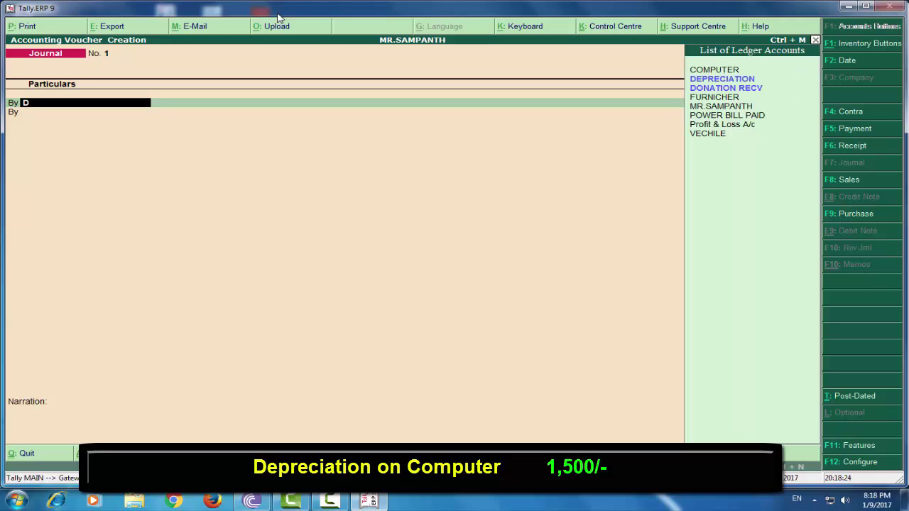
key("Return")
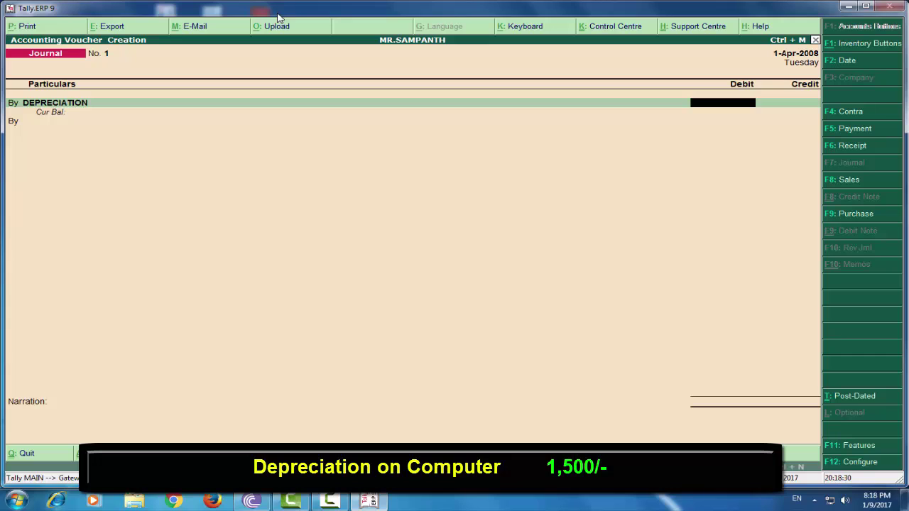
type("500")
key("Return")
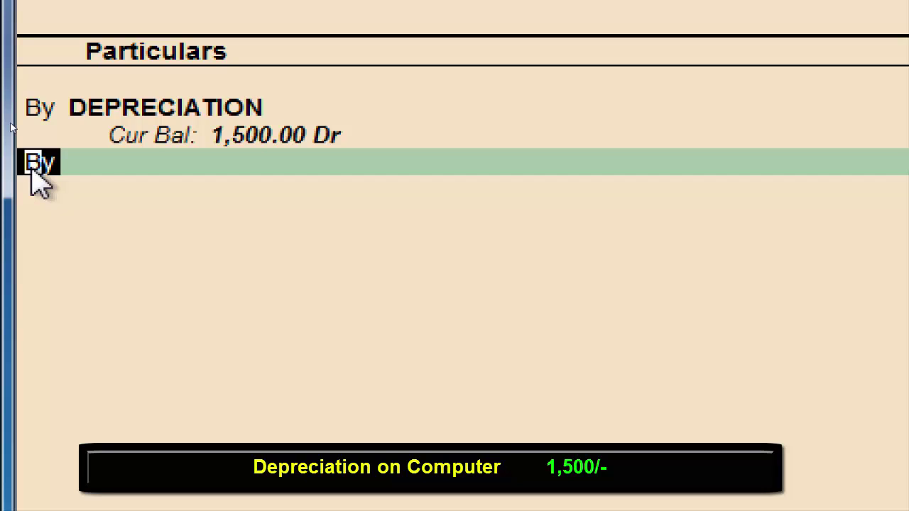
- Set the journal's second line to To, credit the COMPUTER ledger with 1500, and save the voucher without a narration
left_click(31, 171)
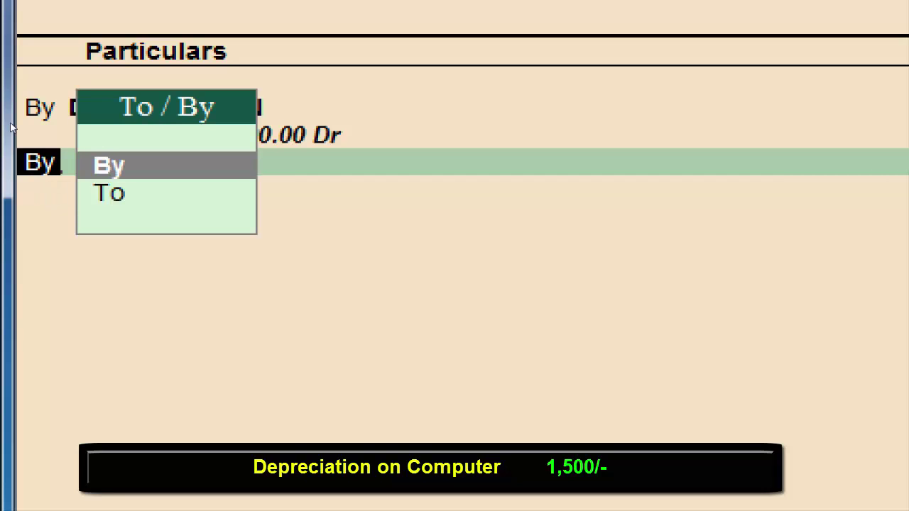
key("Down")
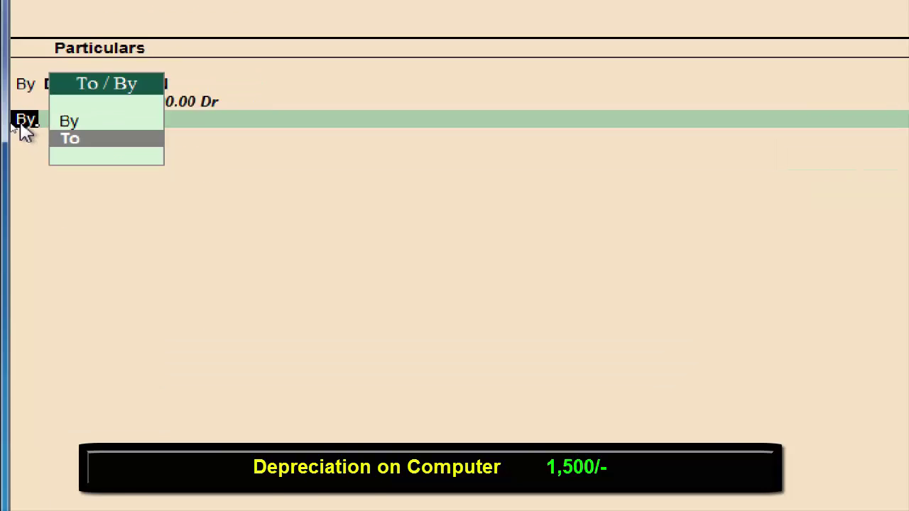
key("Return")
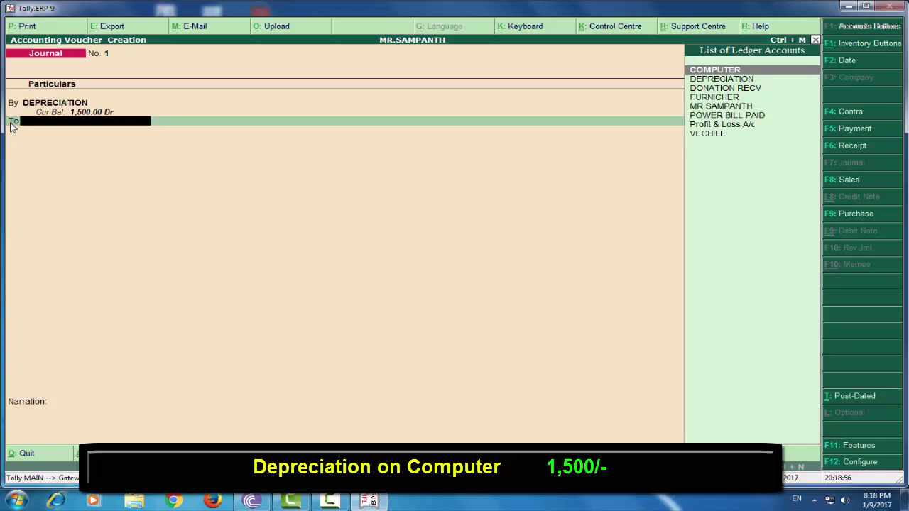
key("Down")
key("Up")
key("Return")
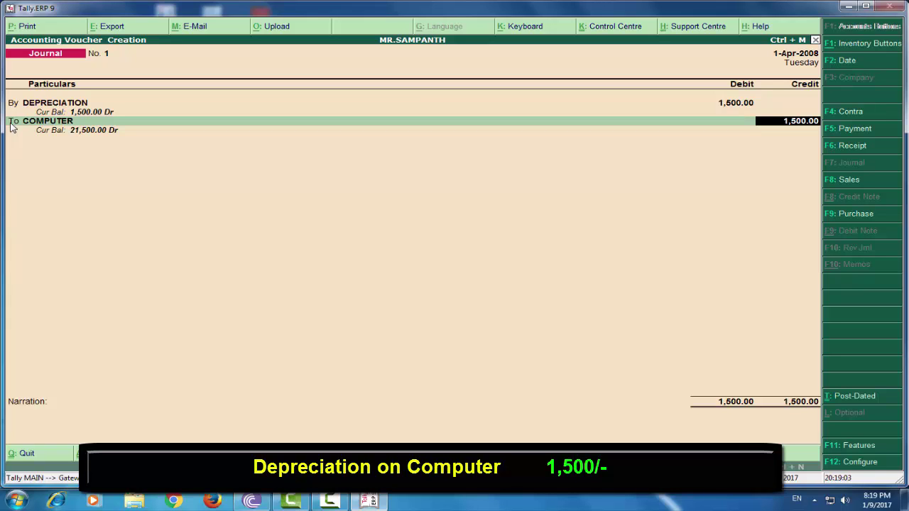
key("Return")
key("Return")
key("Return")
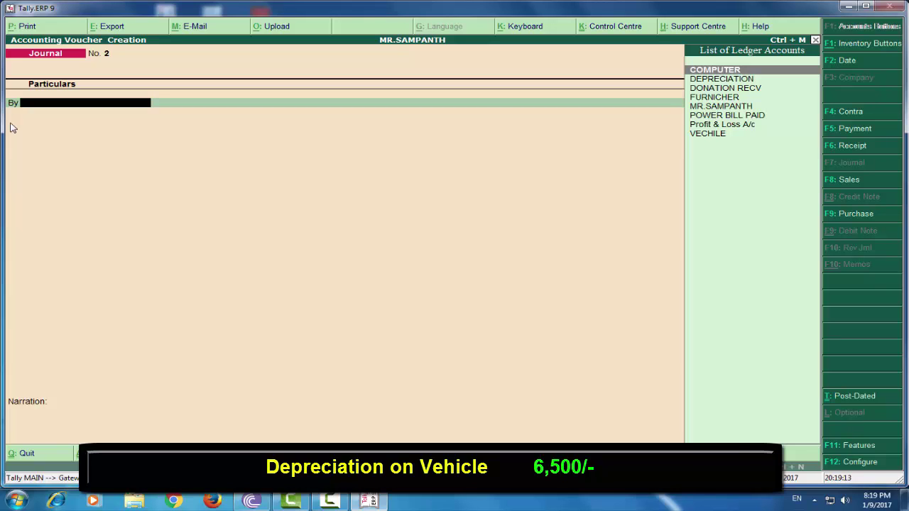
- Debit the DEPRECIATION ledger with 6500 on the first line of the new journal voucher
key("Down")
key("Return")
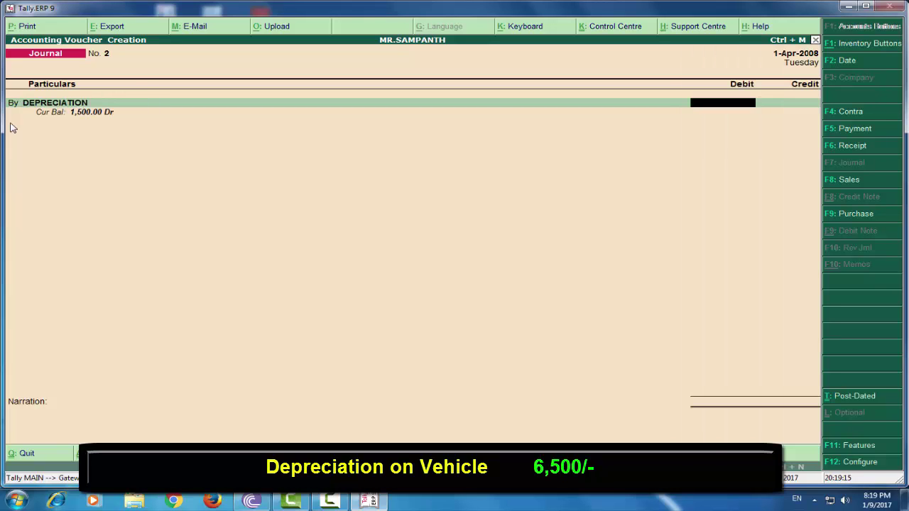
type("6500")
key("Return")
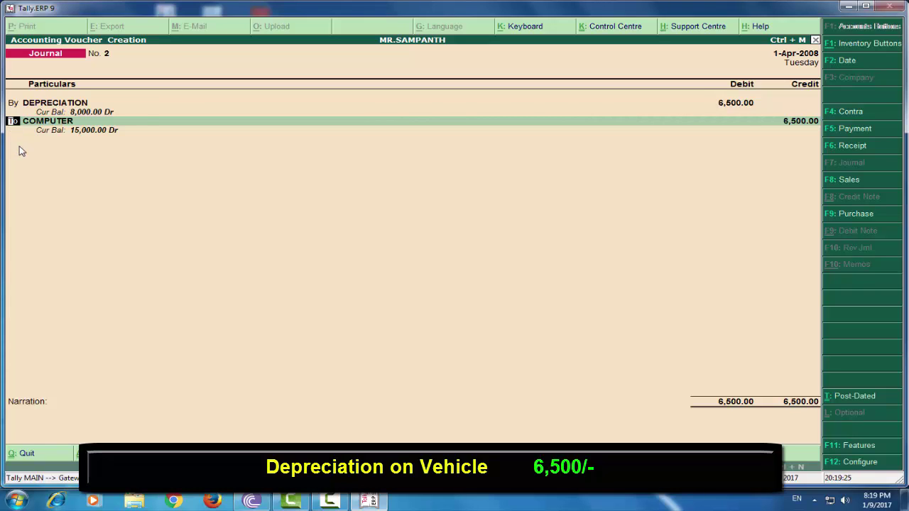
- Credit the VECHILE ledger with 6500 on the journal's To line, and save the voucher without a narration
key("Return")
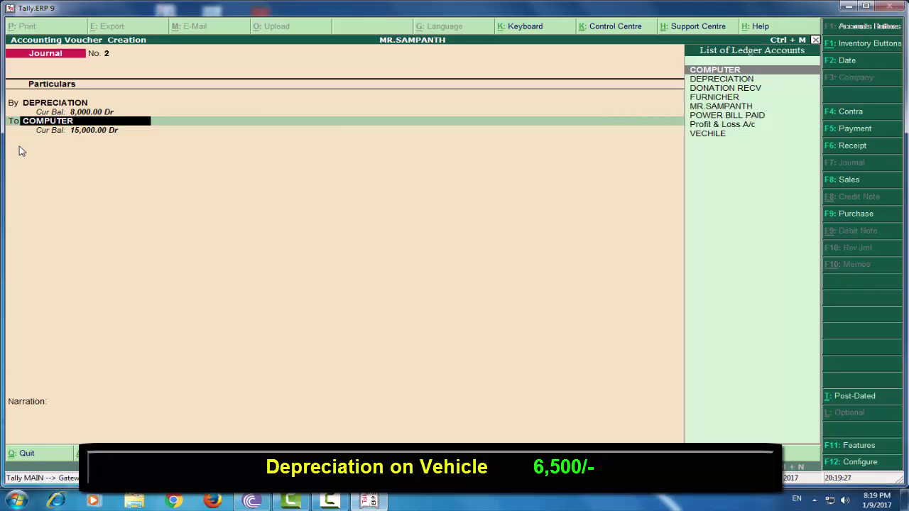
key("Down")
key("Down")
key("Down")
key("Down")
key("Down")
key("Down")
key("Down")
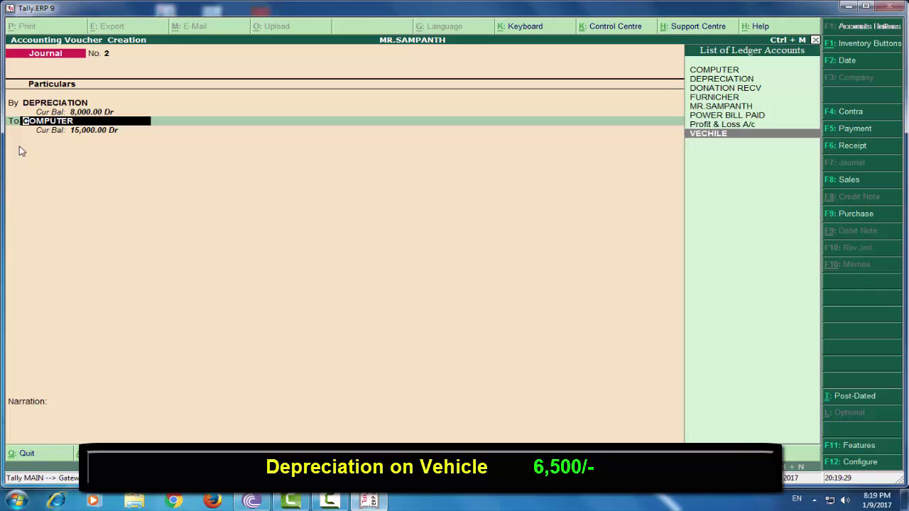
key("Return")
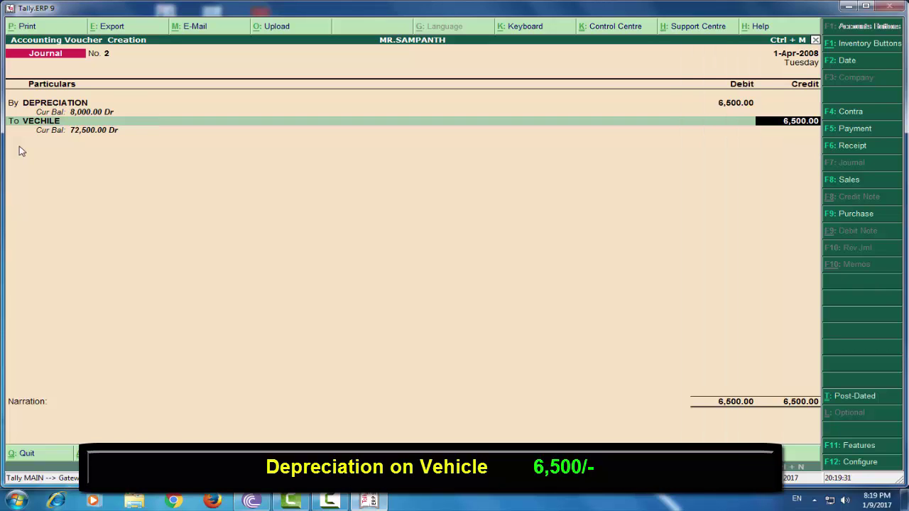
key("Return")
key("Return")
key("Return")
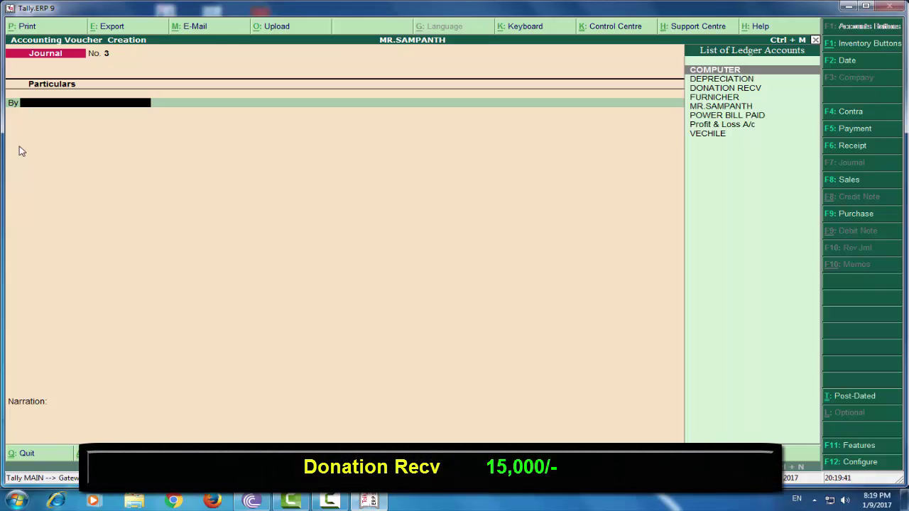
- Record a receipt voucher of 15000 into Cash from the DONATION RECV ledger, without a narration, and save it
key("F6")
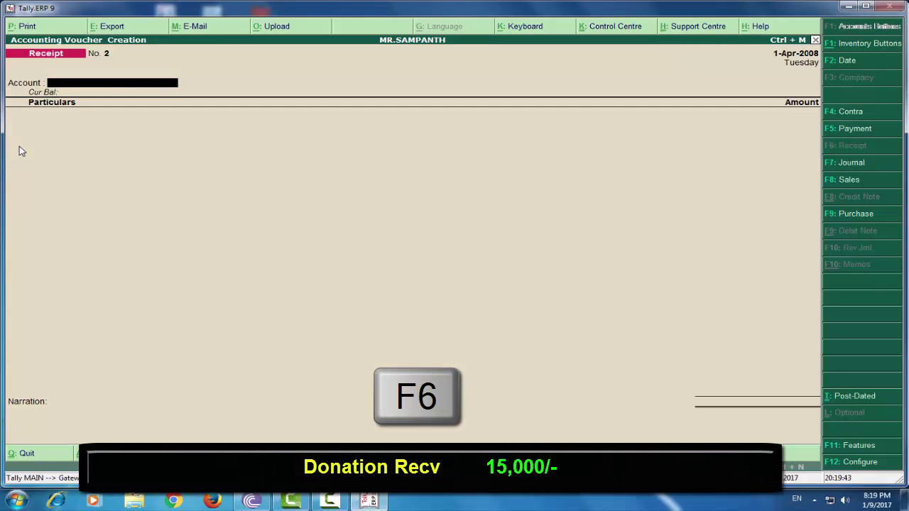
key("Return")
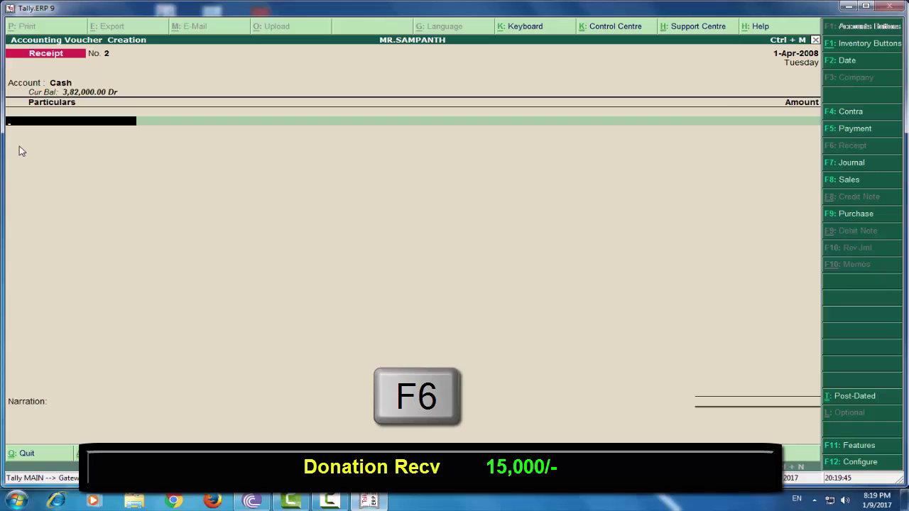
type("D")
key("Down")
key("Return")
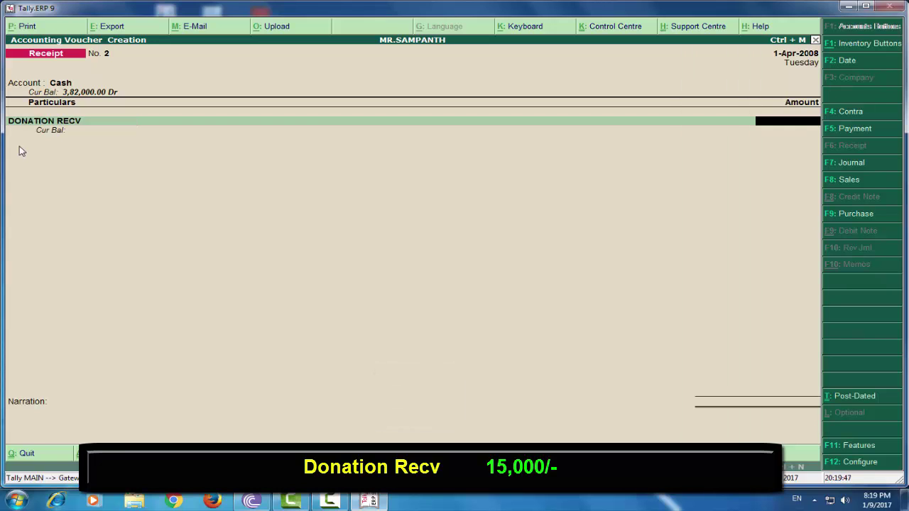
type("15000")
key("Return")
key("Return")
key("Return")
key("Return")
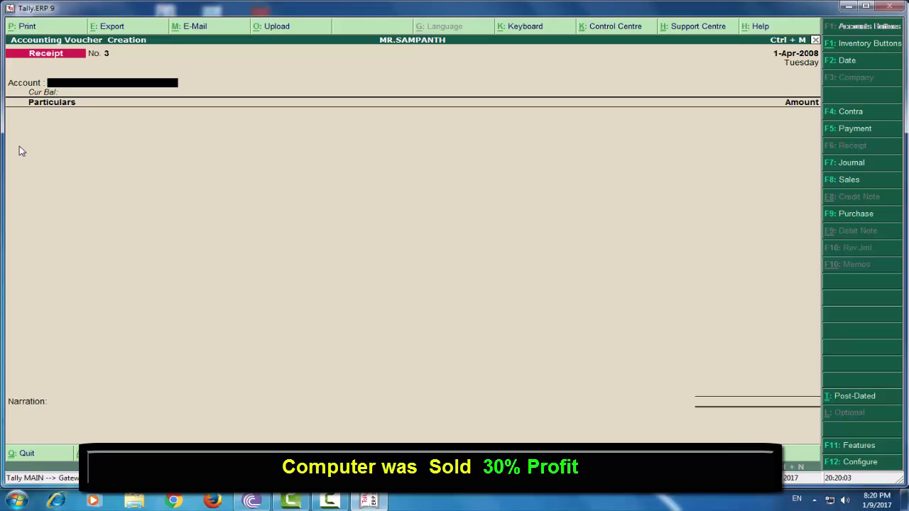
- Start another receipt voucher into Cash with the COMPUTER ledger as its particulars
key("Return")
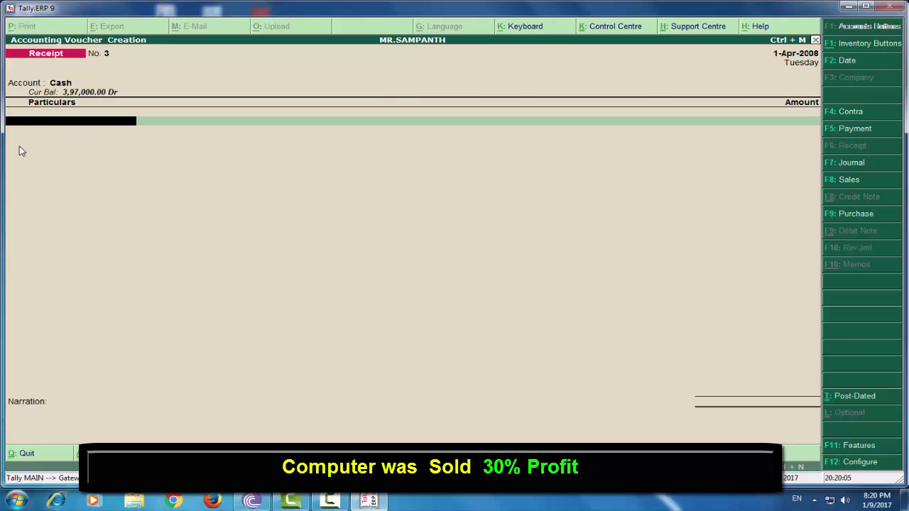
type("C")
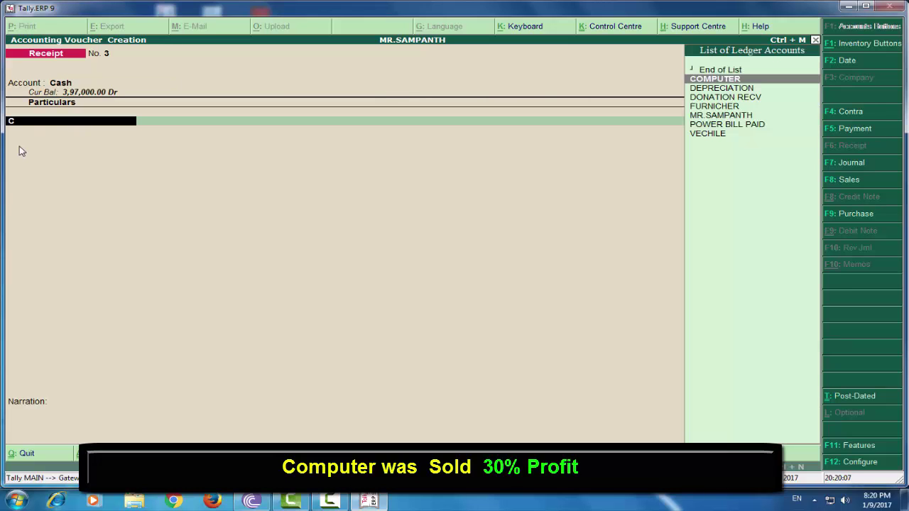
key("Return")
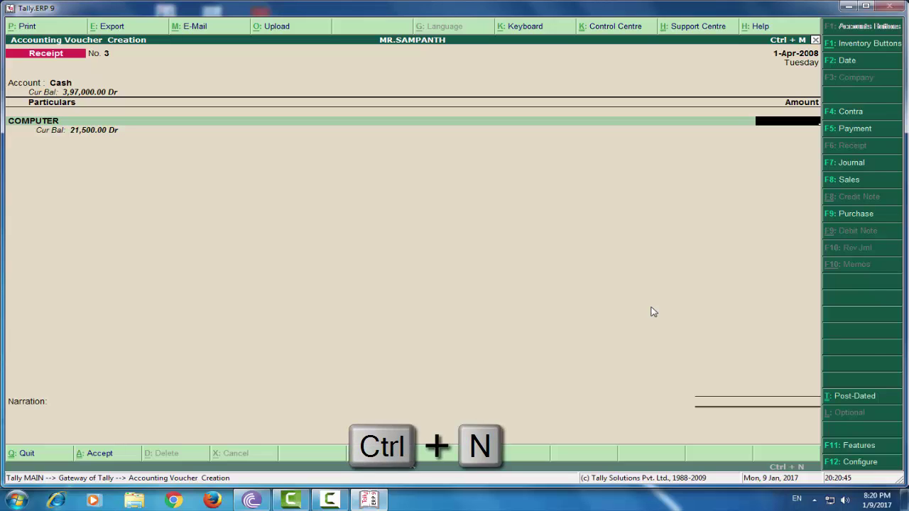
- Calculate the computer's depreciated value as 23000-1500 in the built-in calculator
key("ctrl+n")
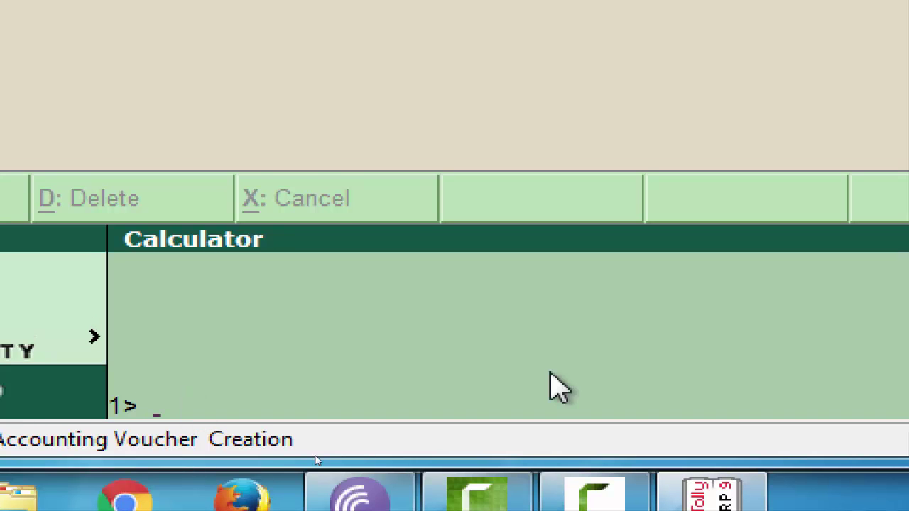
type("23000")
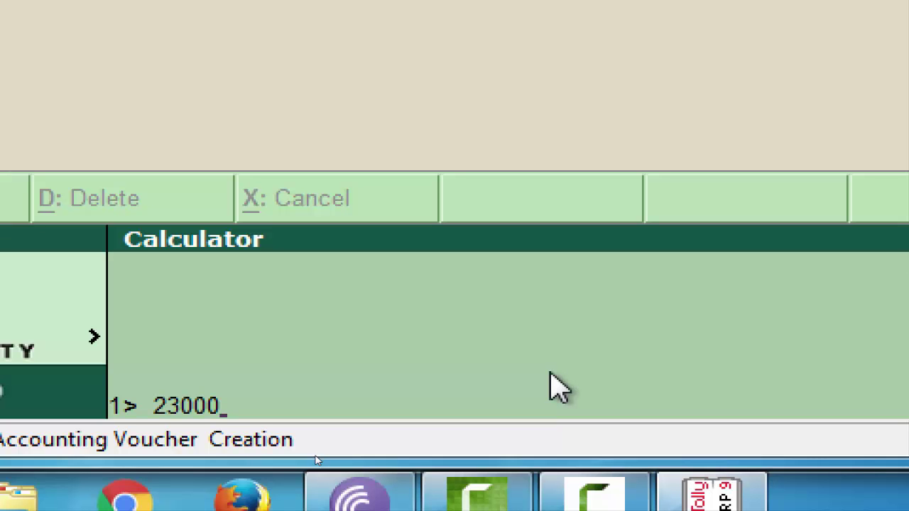
type("-1500")
key("Return")
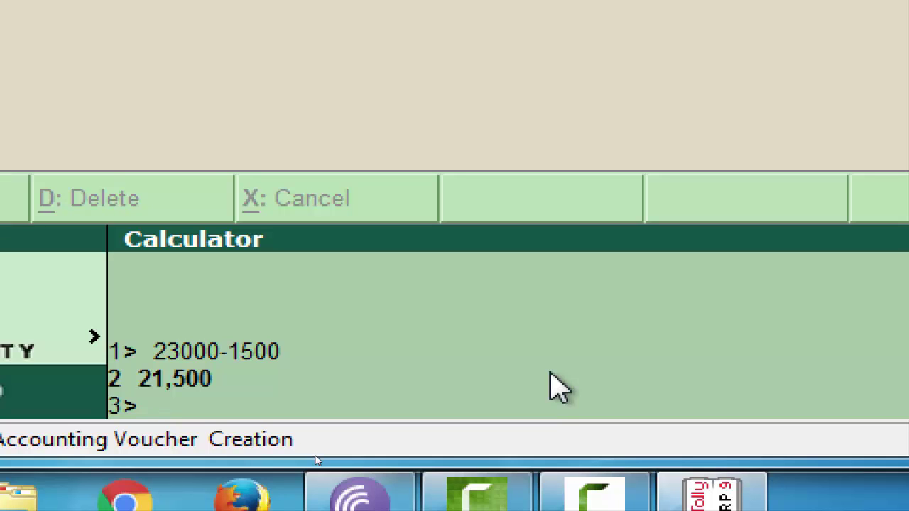
- Calculate the 30% profit as 21500*30%, and the computer's selling price as 21500+6450
type("2150")
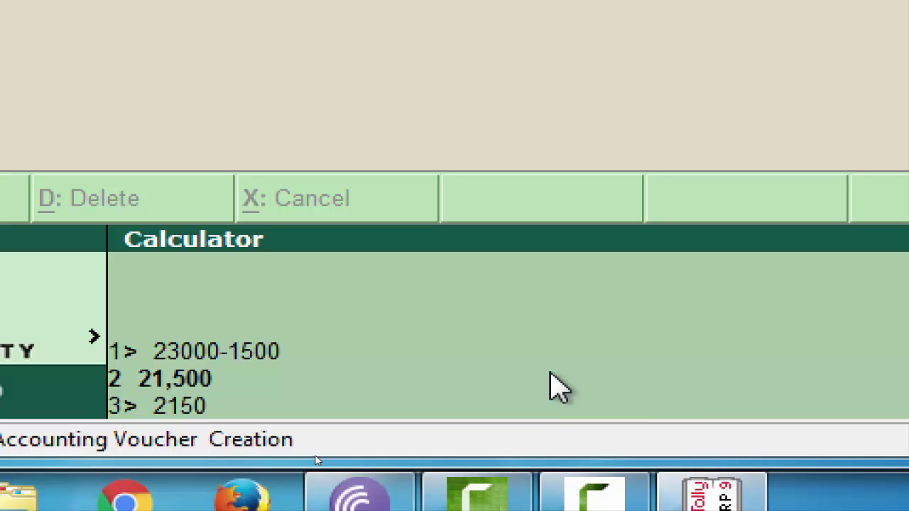
type("0*30")
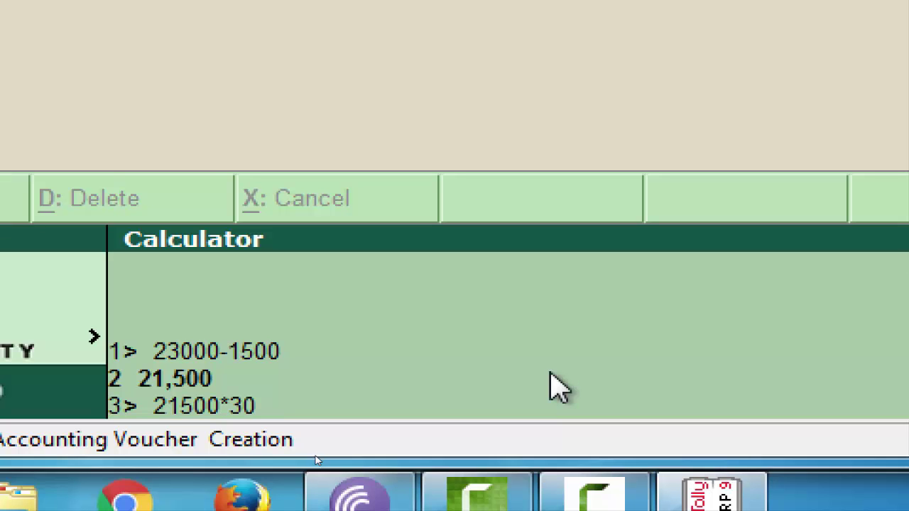
type("%")
key("Return")
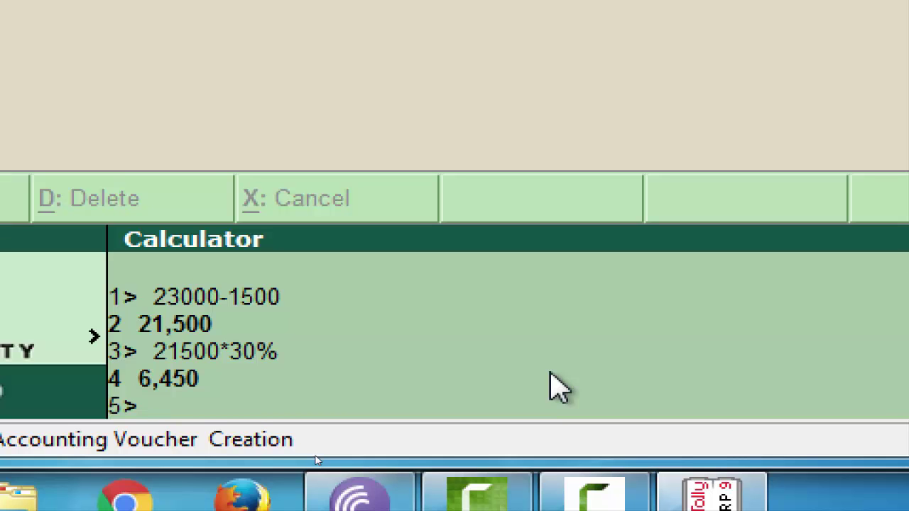
type("21500")
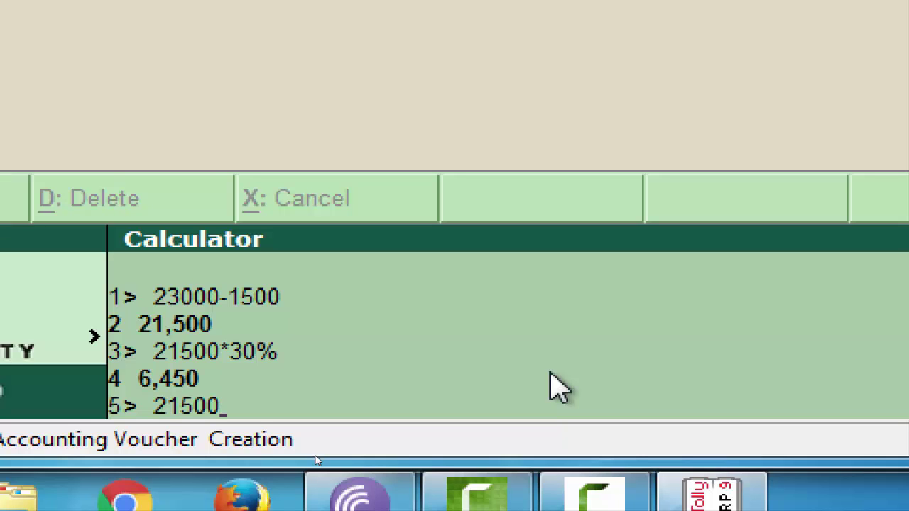
type("+6450")
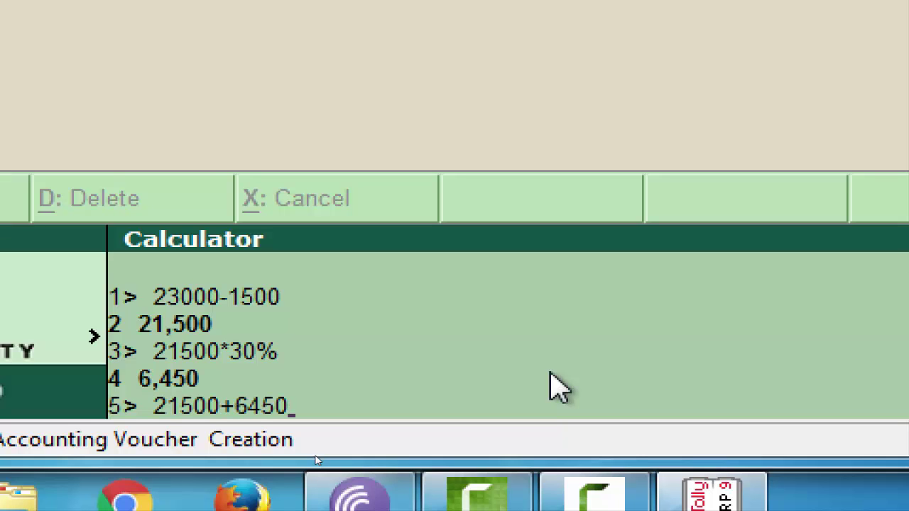
key("Return")
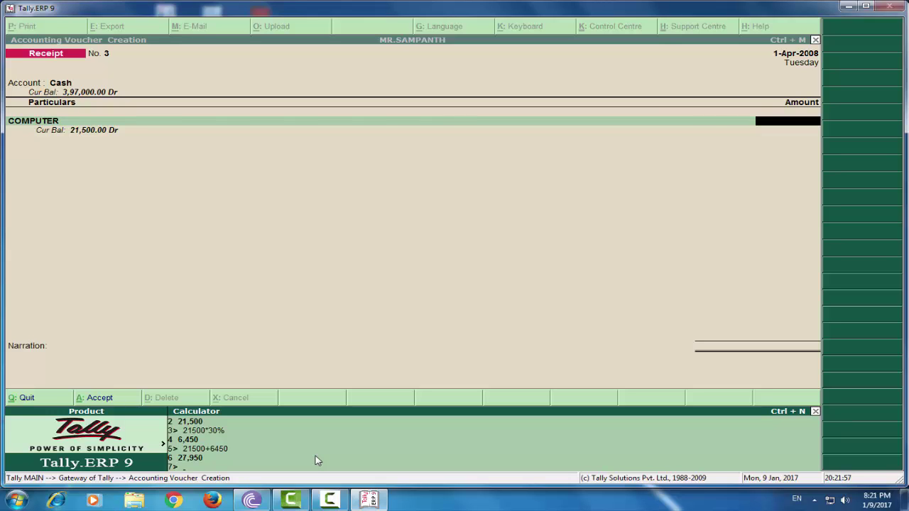
- Return to the receipt voucher, enter 27950 as the COMPUTER amount, and save it without a narration
key("ctrl+m")
type("27950")
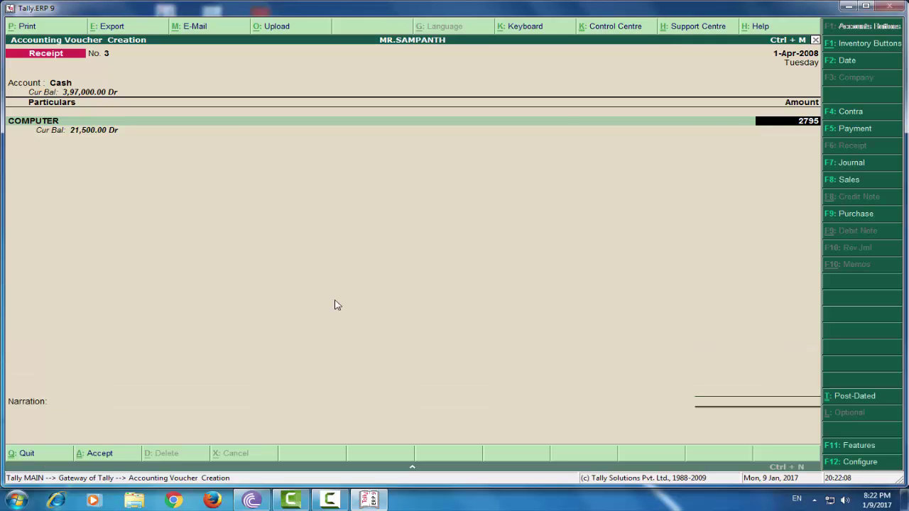
key("Return")
key("Return")
key("Return")
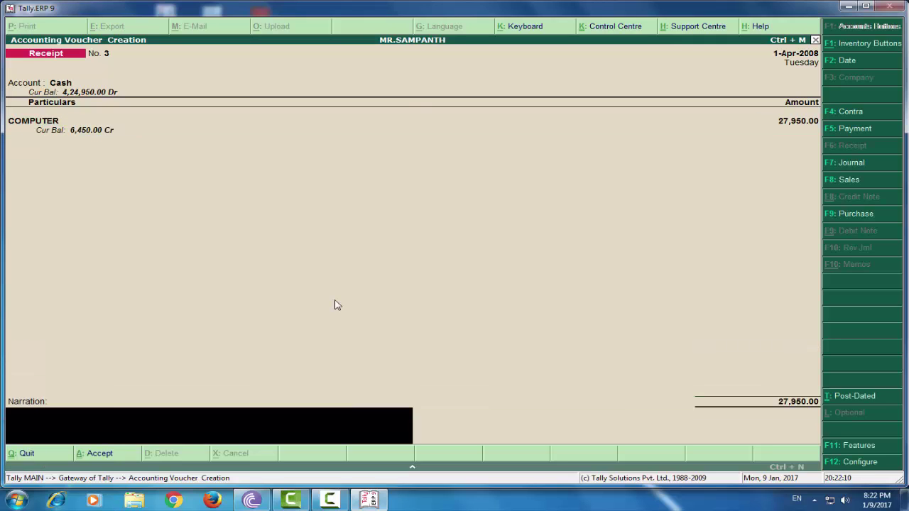
key("Return")
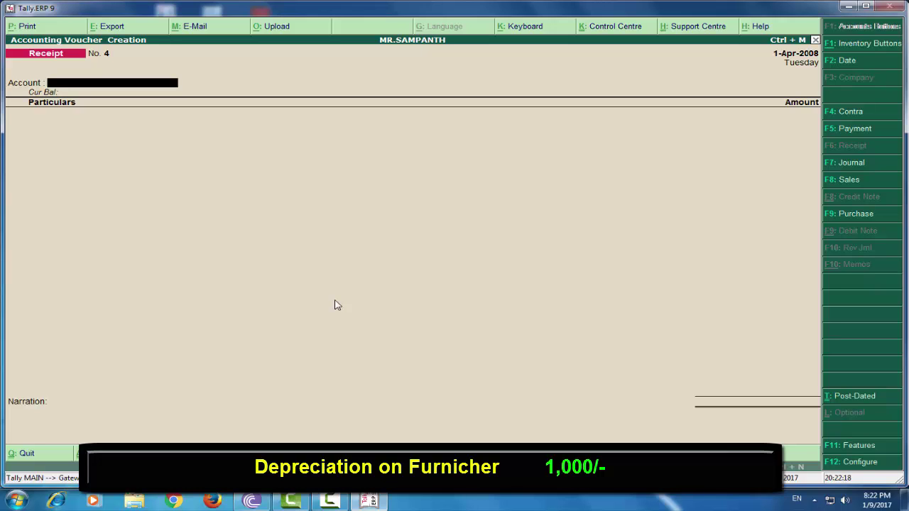
- Start a journal voucher that debits the DEPRECIATION ledger with 1000
key("F7")
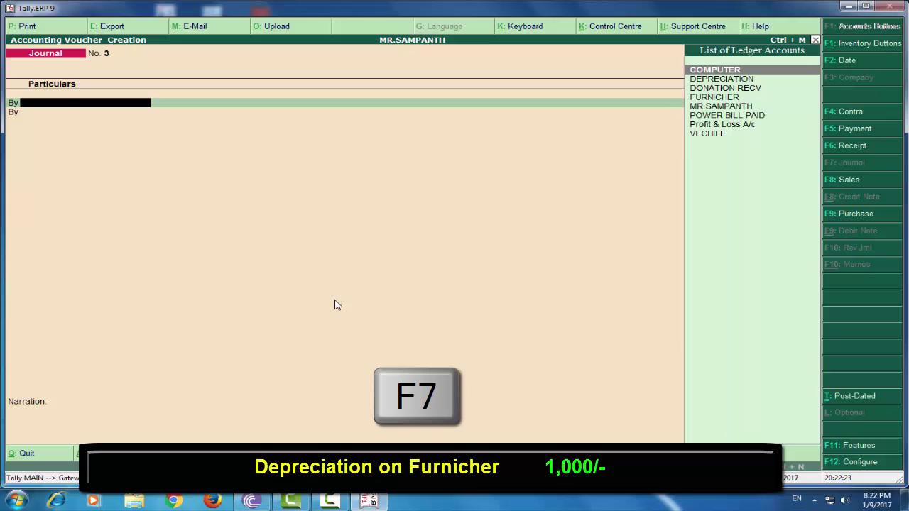
key("Down")
key("Return")
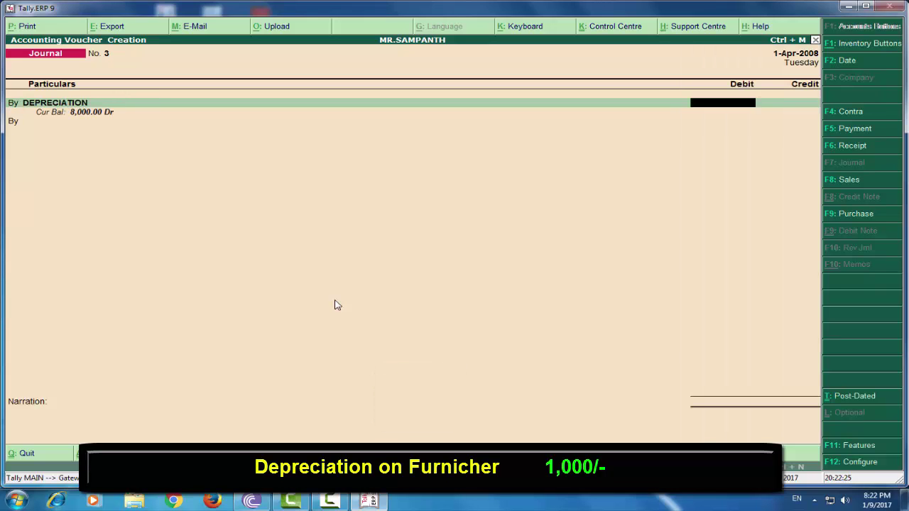
type("1000")
key("Return")
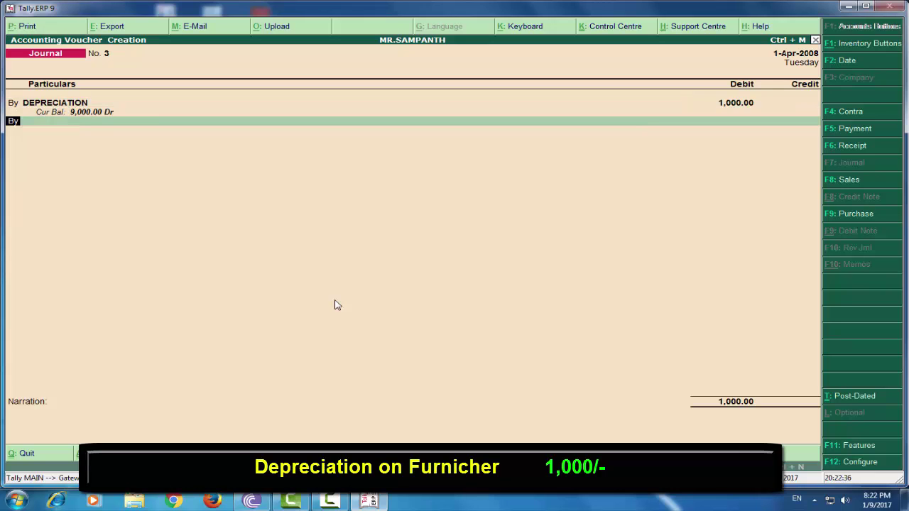
- Set the journal's second line to To, credit the FURNICHER ledger with 1000, and save the voucher without a narration
key("t")
key("Return")
type("v")
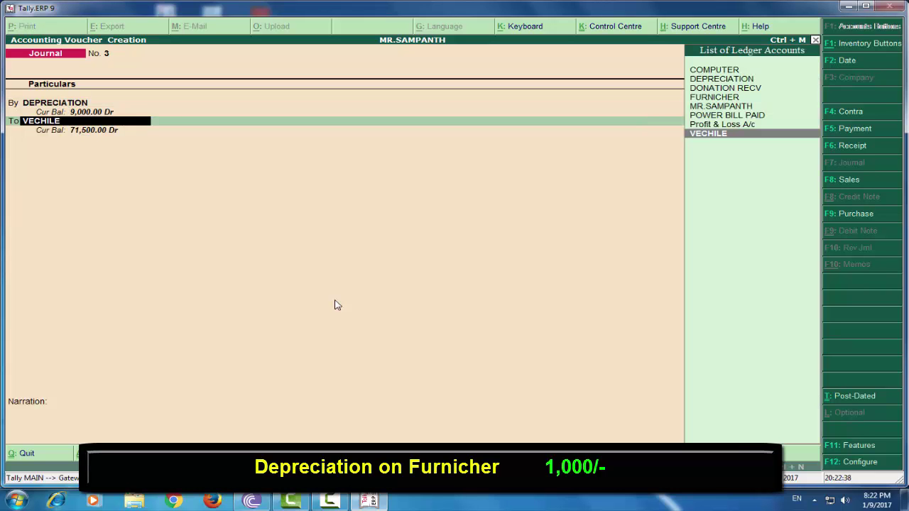
key("Up")
key("Up")
key("Up")
key("Up")
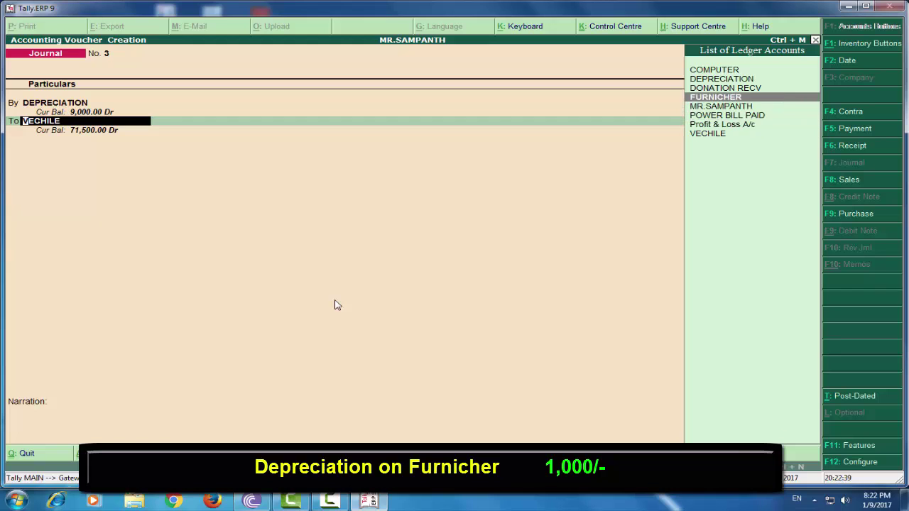
key("Return")
key("Return")
key("Return")
key("Return")
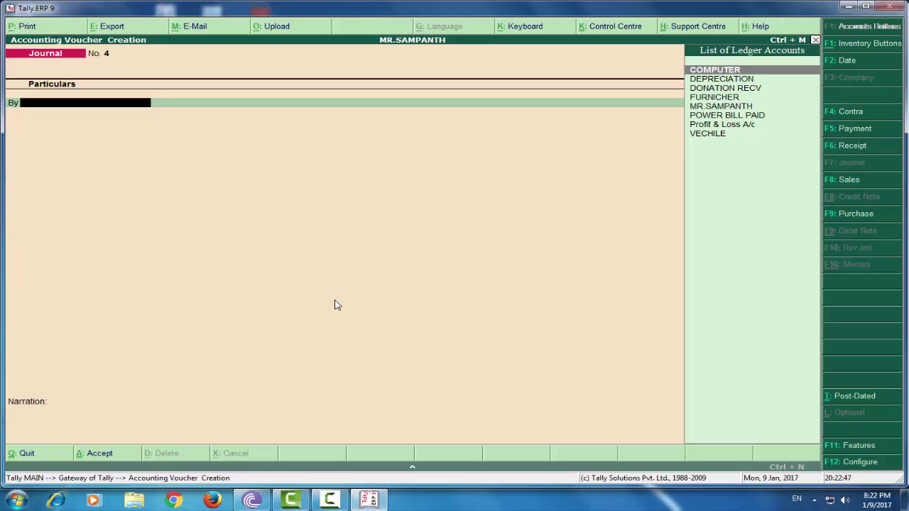
- Leave voucher entry and open the company's Balance Sheet report
key("Escape")
key("Return")
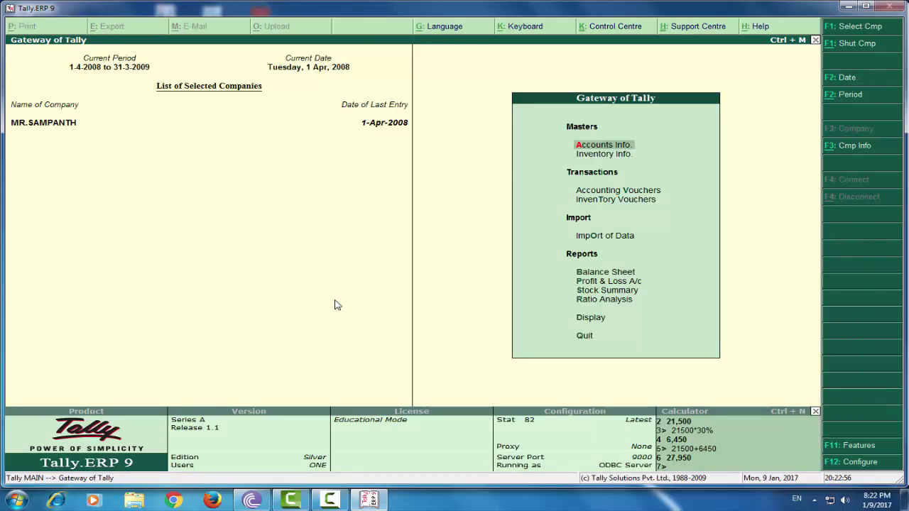
key("Down")
key("Down")
key("Down")
key("Down")
key("Down")
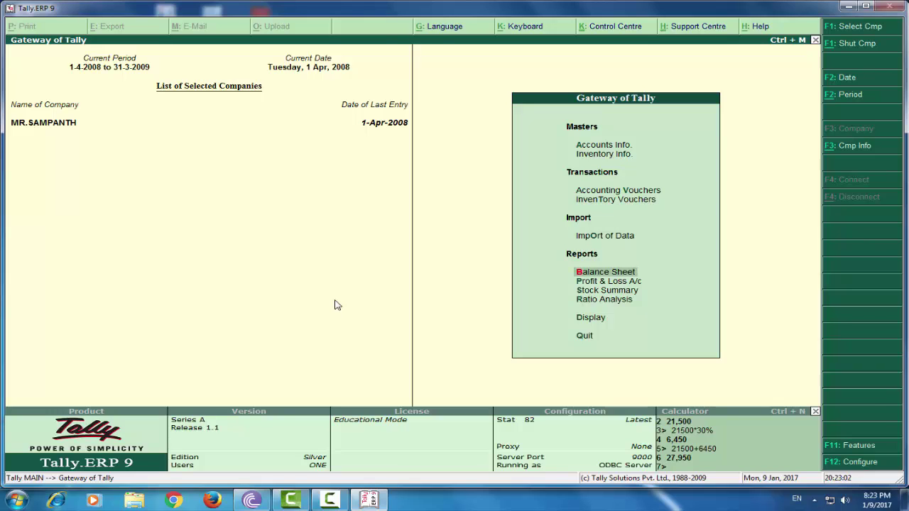
key("Return")
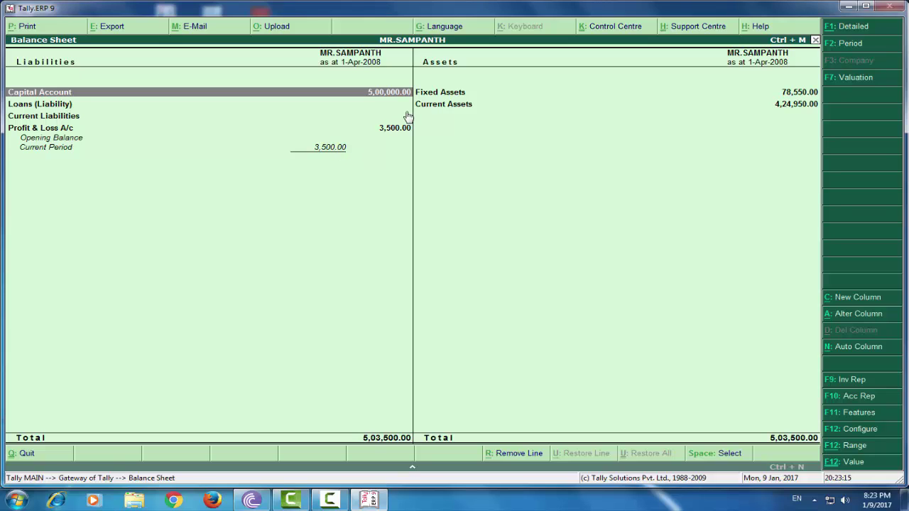
- Examine the ledger balances within Fixed Assets, and return to the Gateway of Tally
left_click(460, 99)
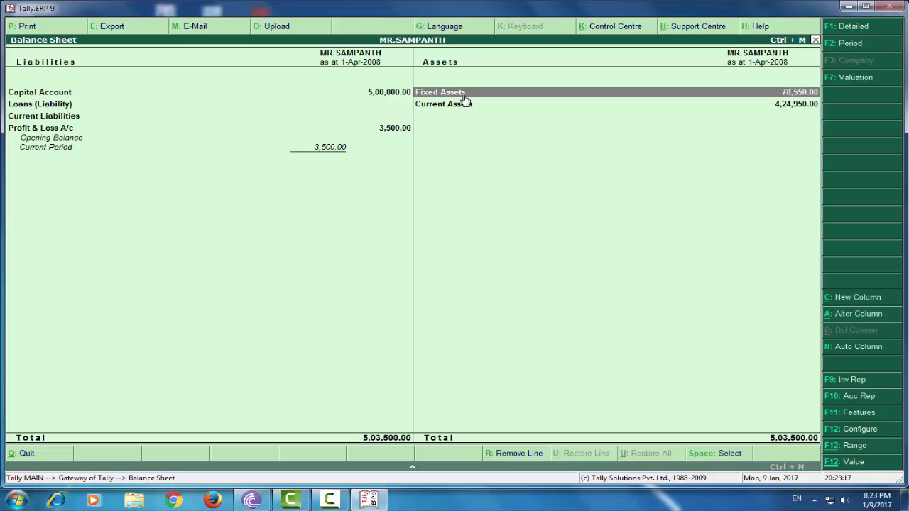
left_click(464, 97)
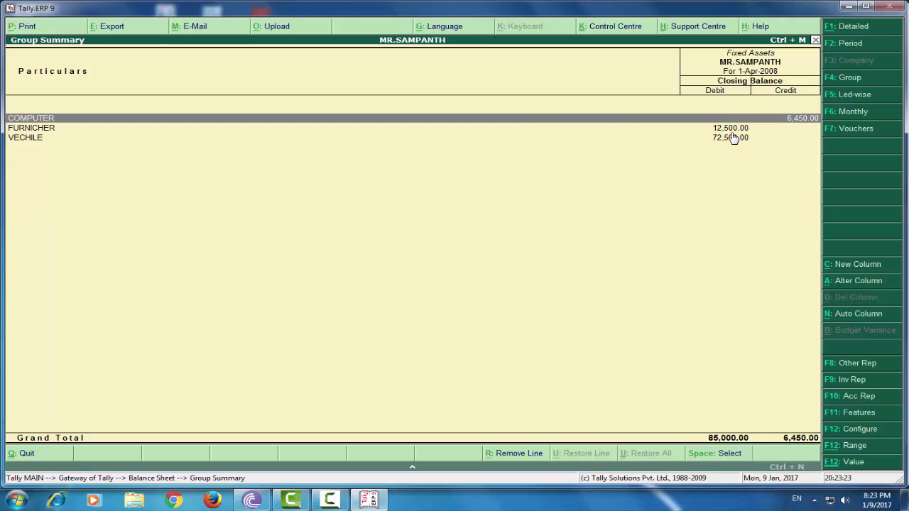
key("Escape")
key("Escape")
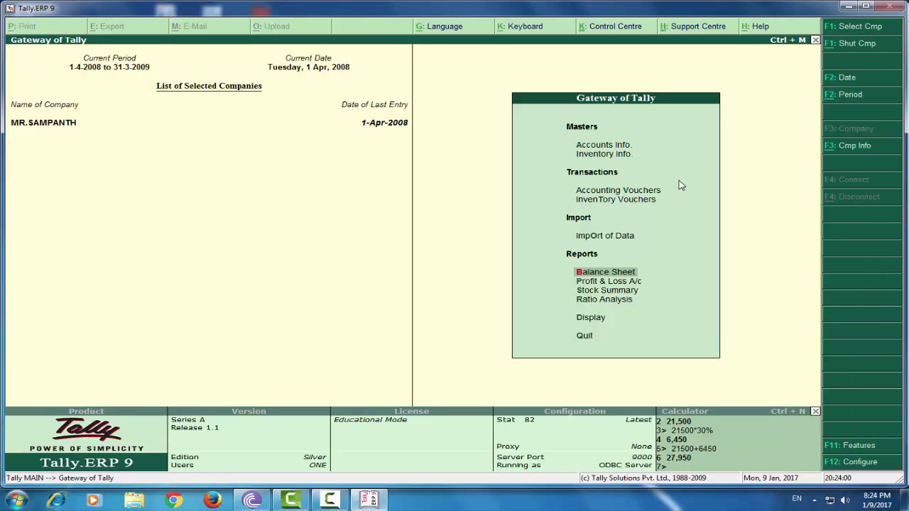